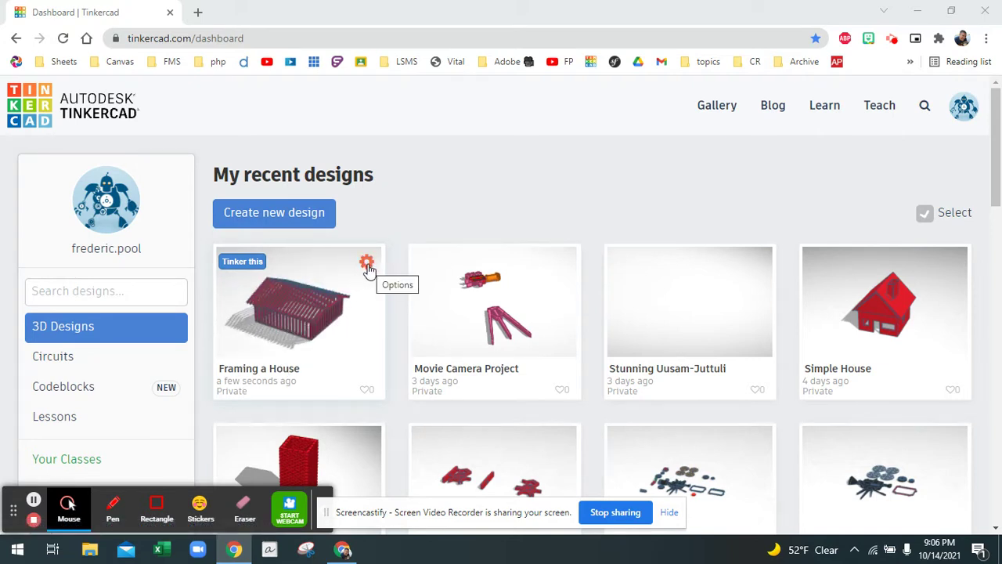
Step: Duplicate the "Framing a House" design and rename the copy "Framing a House - Part 2"
click(367, 264)
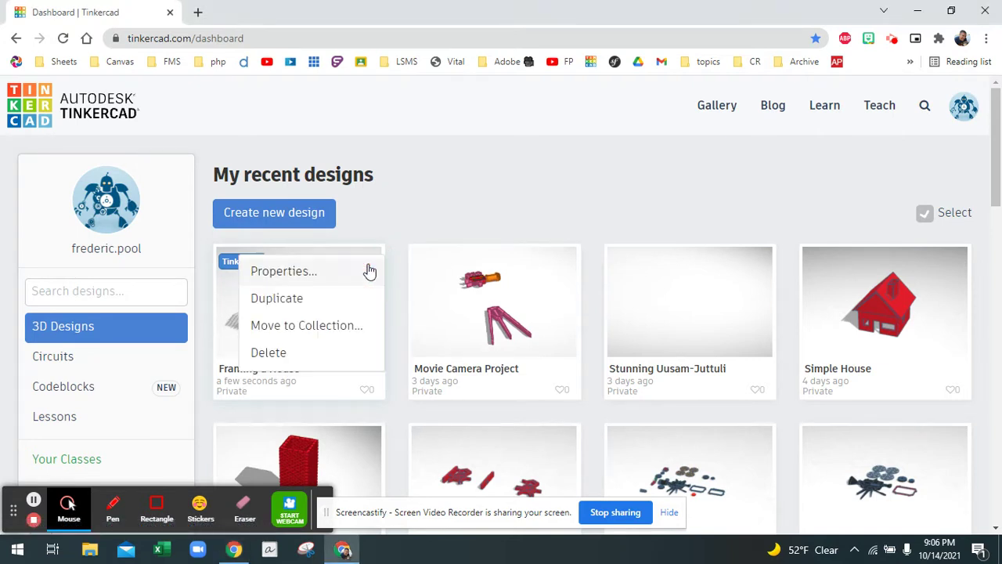
click(296, 300)
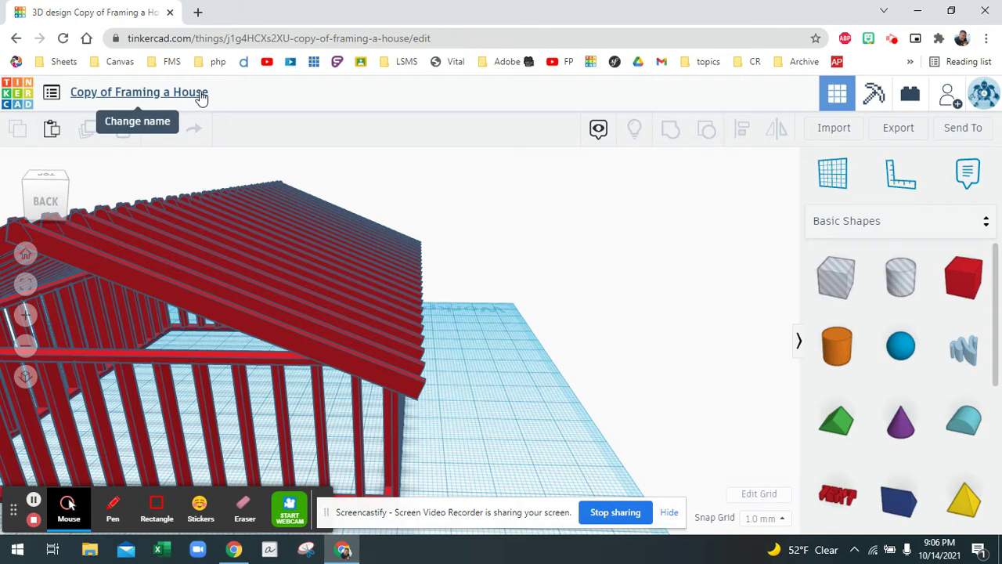
click(201, 94)
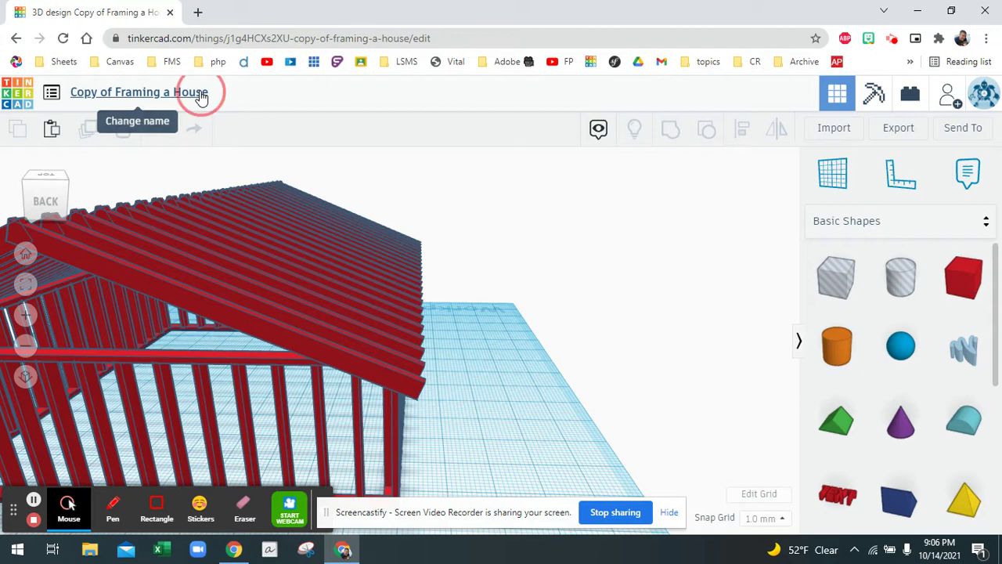
click(116, 91)
drag(117, 92, 52, 101)
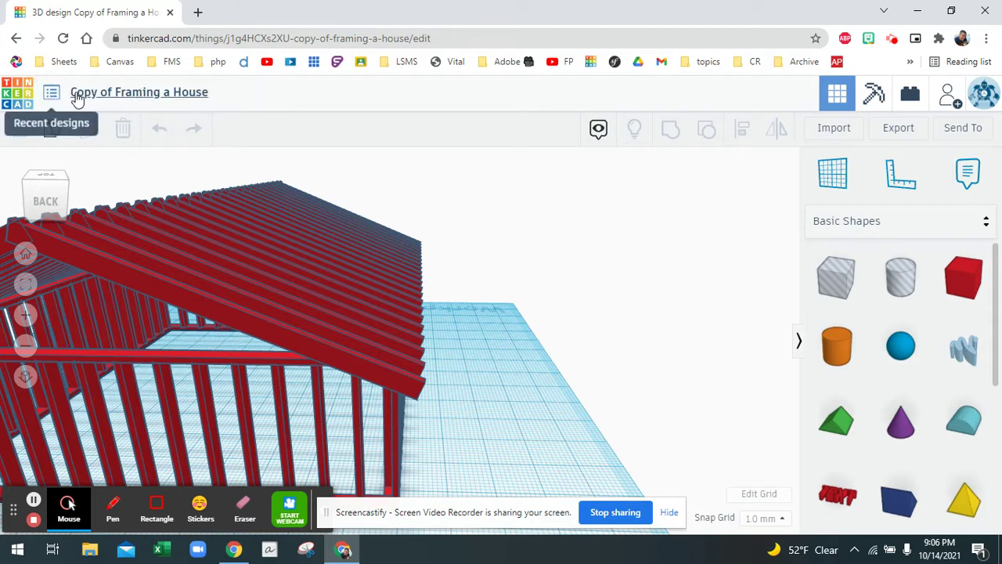
click(133, 93)
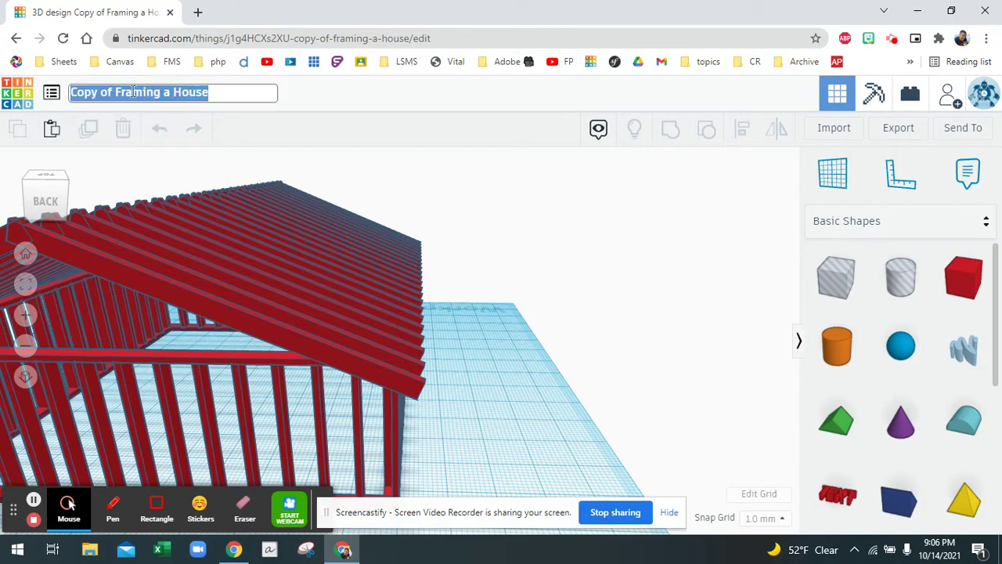
click(114, 92)
key(BackSpace)
key(BackSpace)
key(BackSpace)
key(BackSpace)
key(BackSpace)
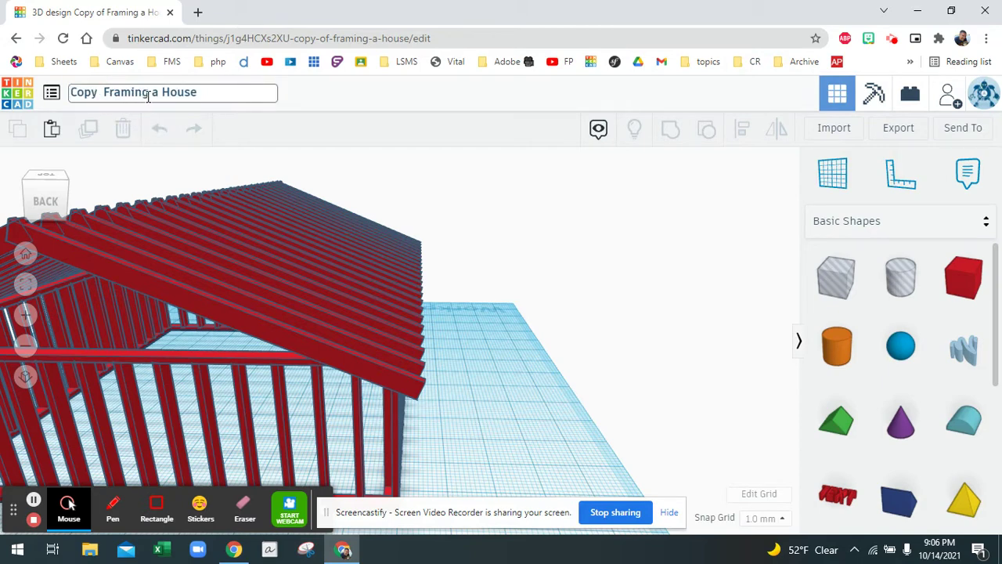
key(BackSpace)
key(BackSpace)
key(Delete)
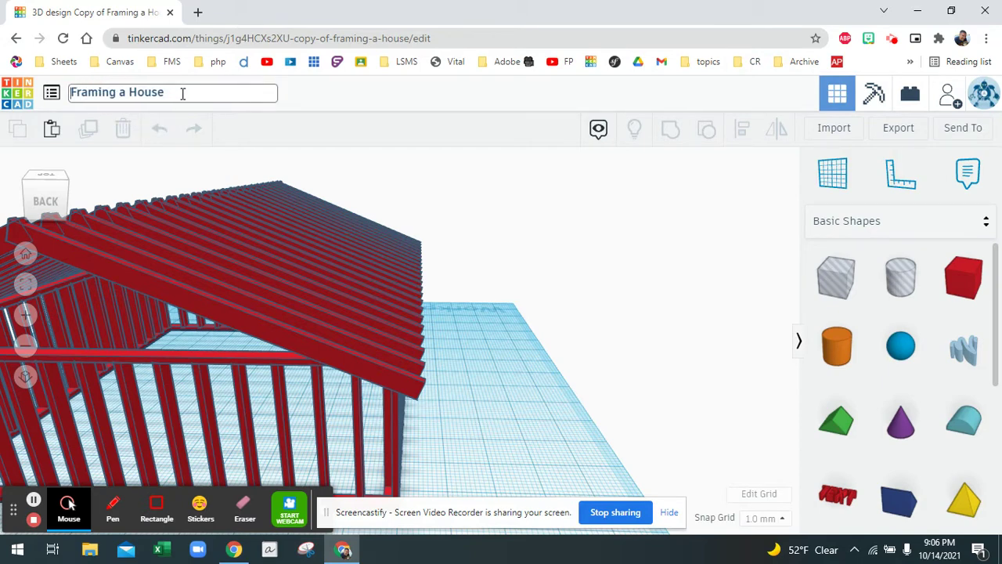
triple_click(195, 94)
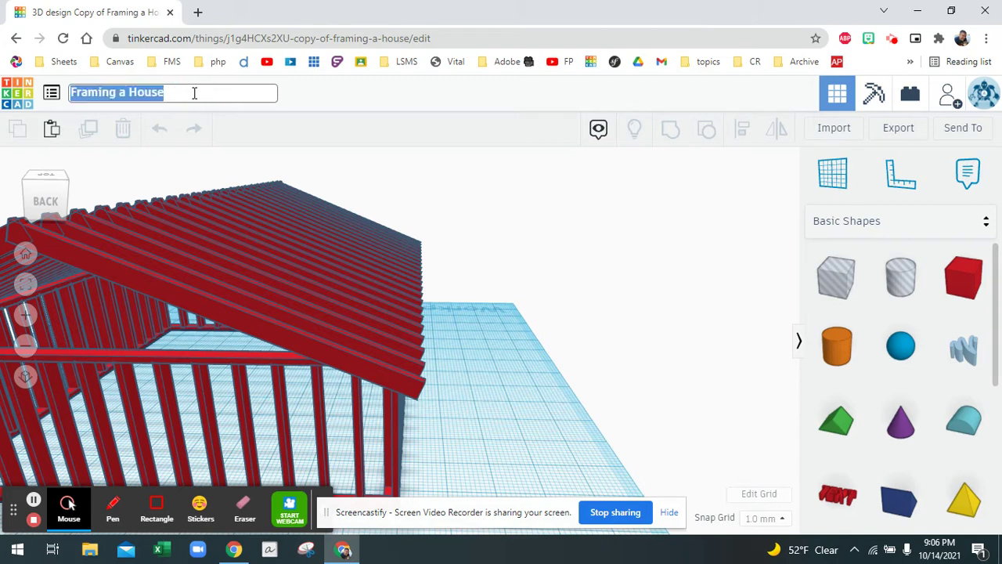
click(194, 92)
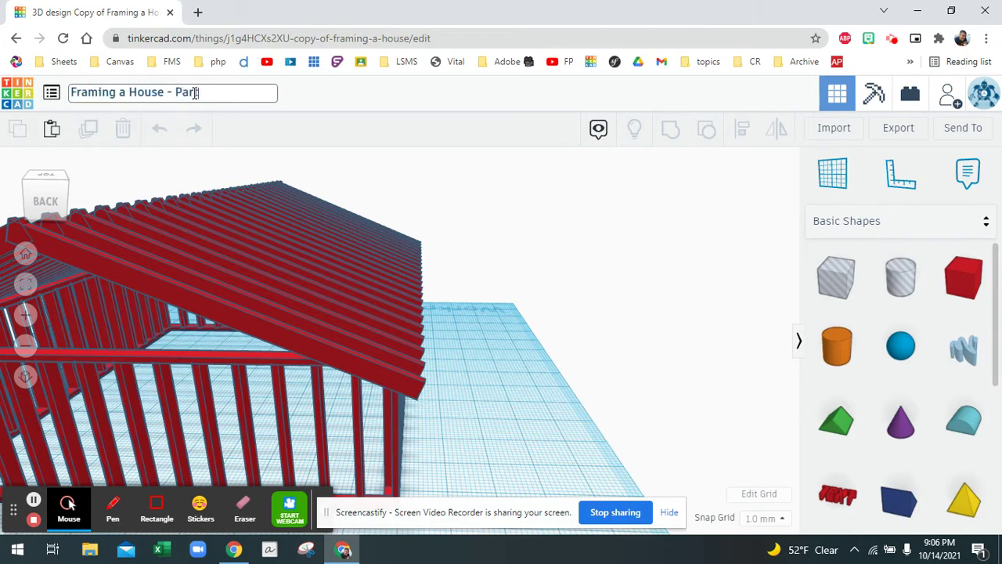
text(- Part 2)
key(Return)
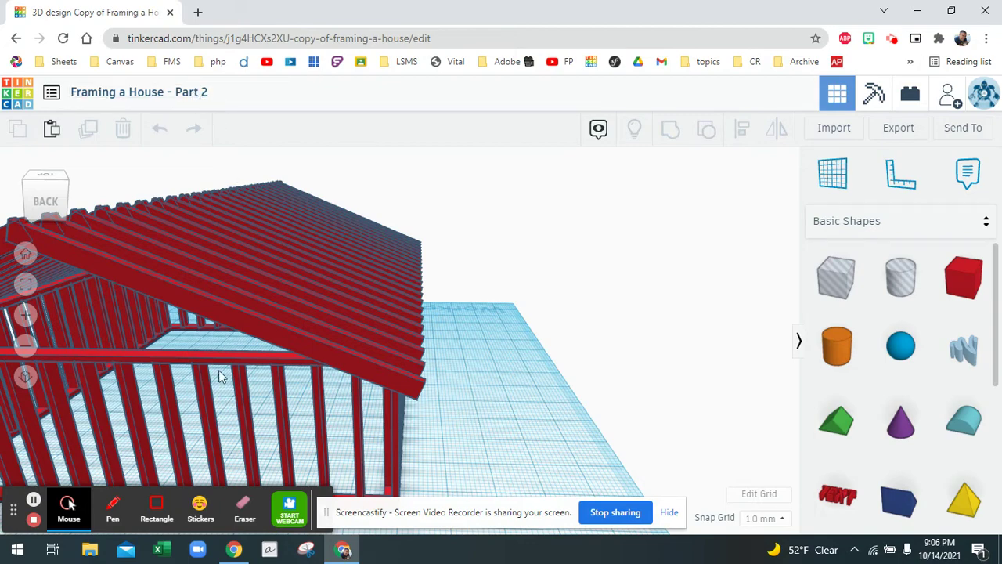
Step: Set a workplane on the top plate of the back wall and place a solid red box on it outside the left side of the house
right_drag(206, 339, 249, 330)
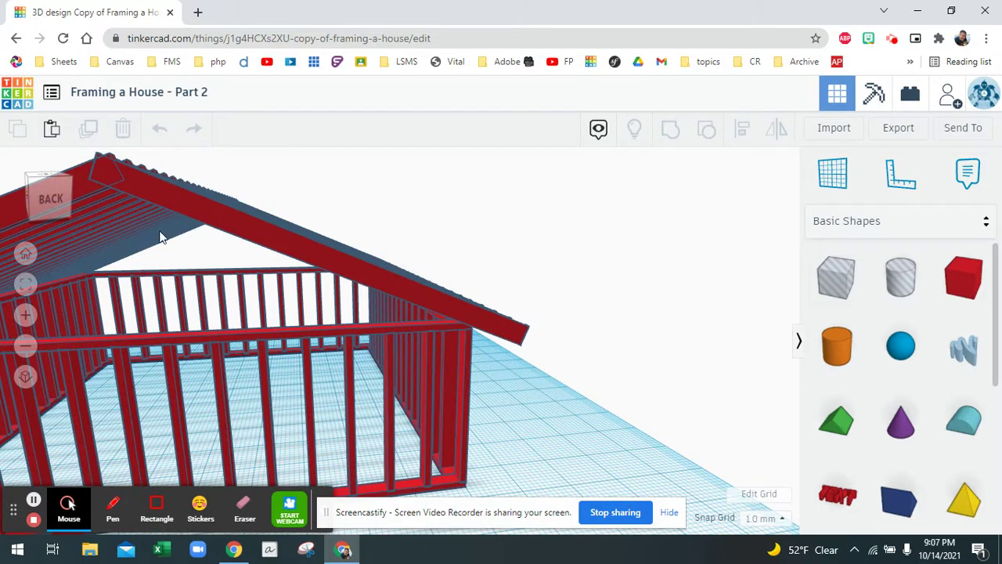
drag(840, 175, 291, 331)
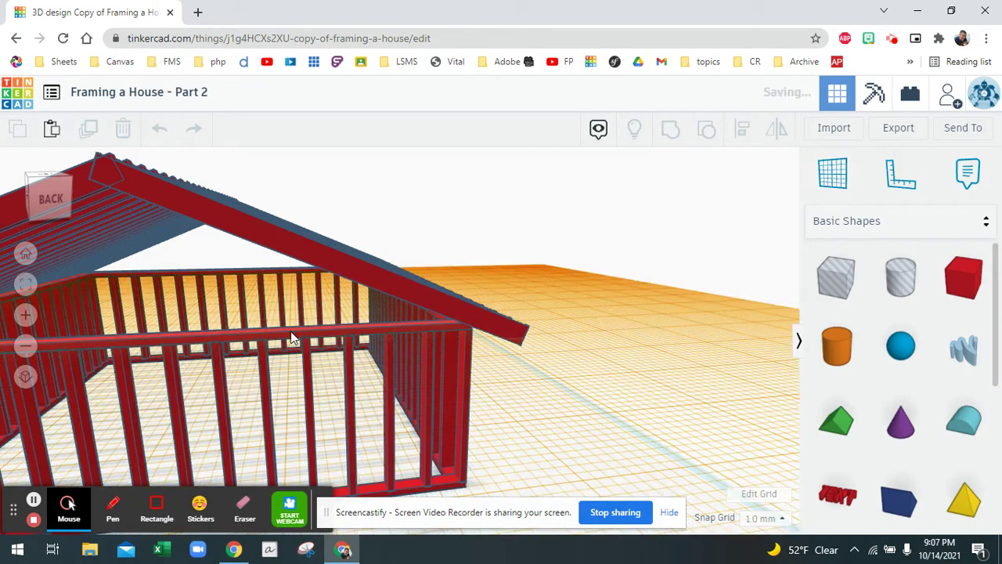
right_drag(315, 323, 401, 295)
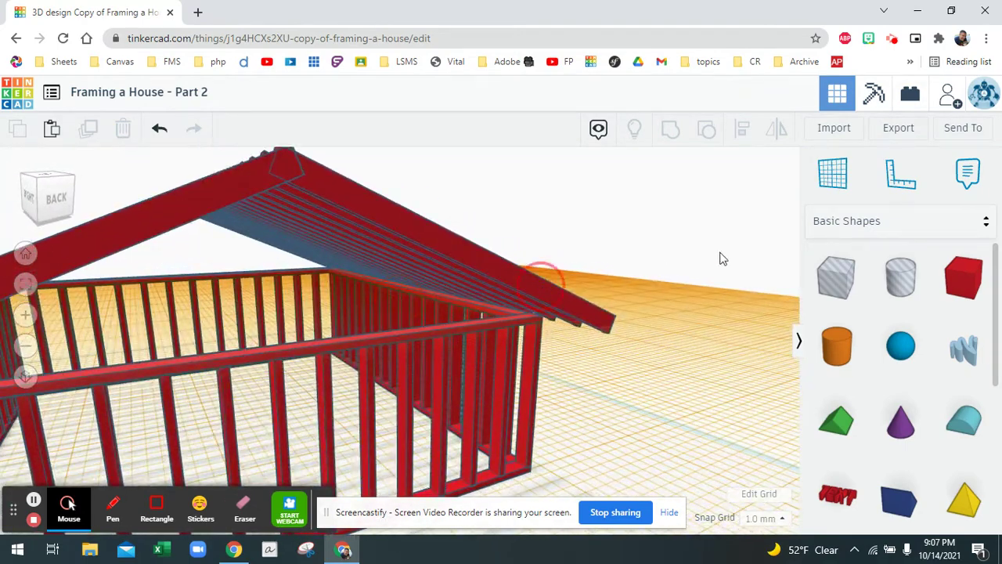
right_drag(709, 312, 459, 318)
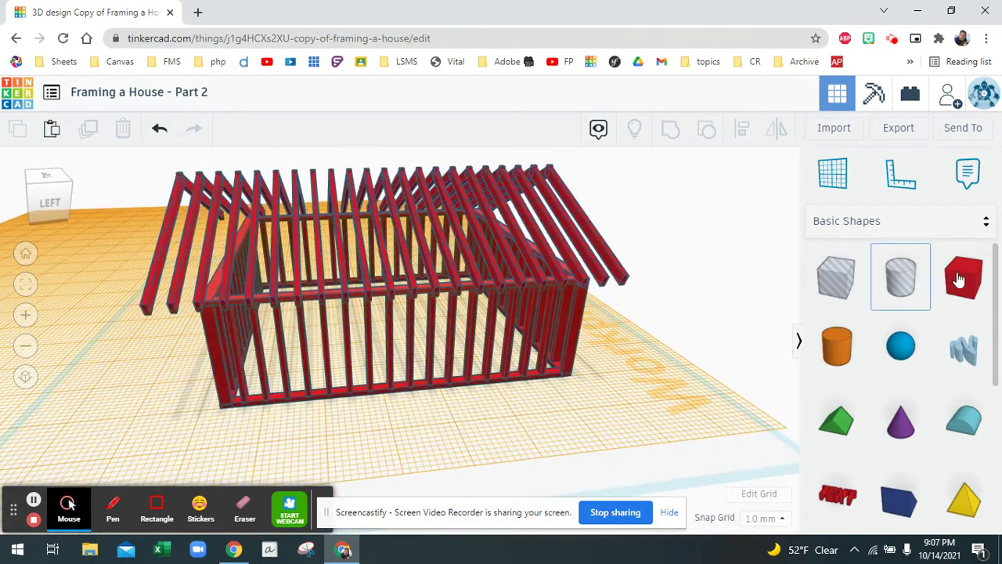
drag(960, 278, 658, 307)
Step: Turn the long box along the left eave into a thin board 3 mm high and 1 mm wide
drag(416, 237, 413, 302)
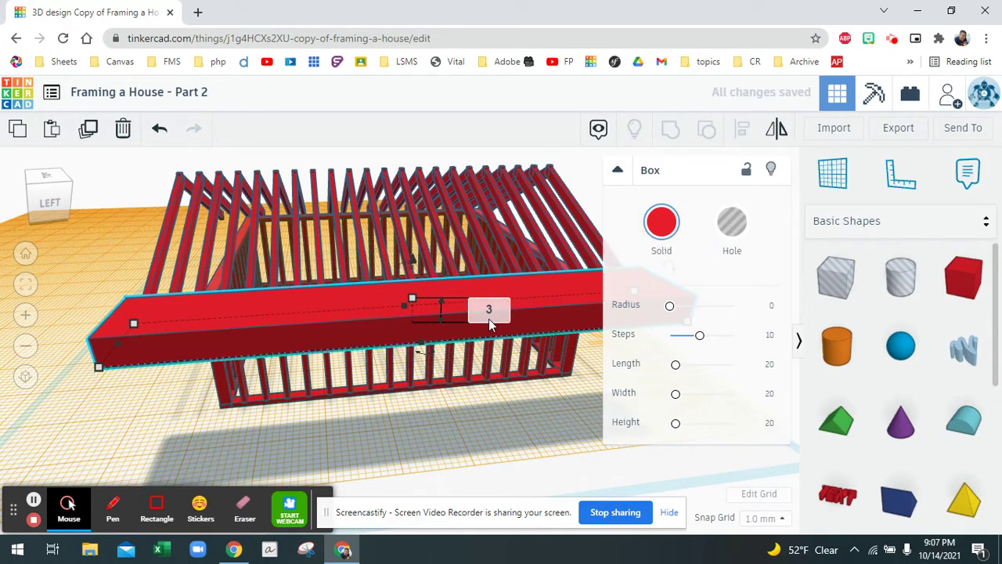
click(488, 310)
text(3)
key(Return)
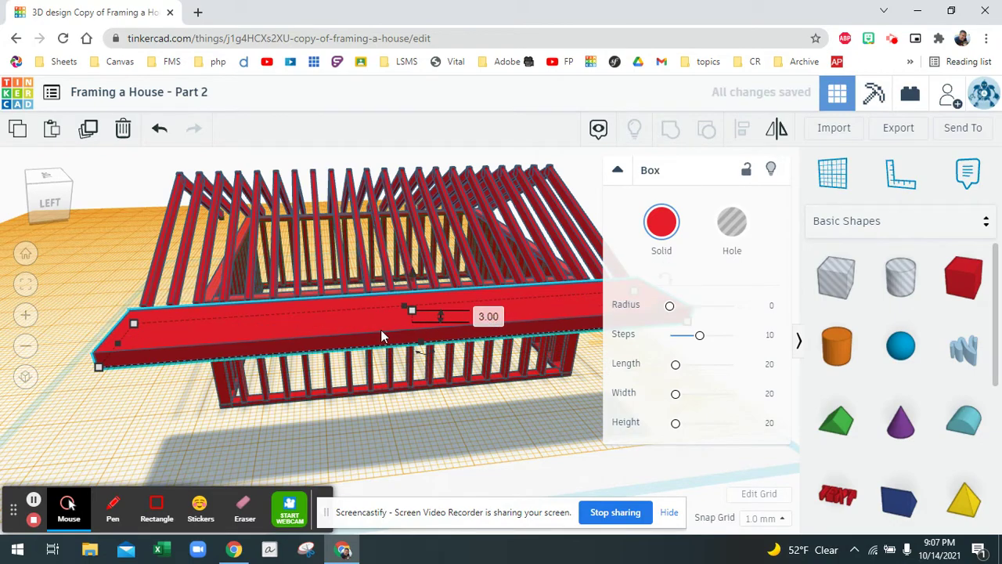
right_drag(217, 342, 394, 315)
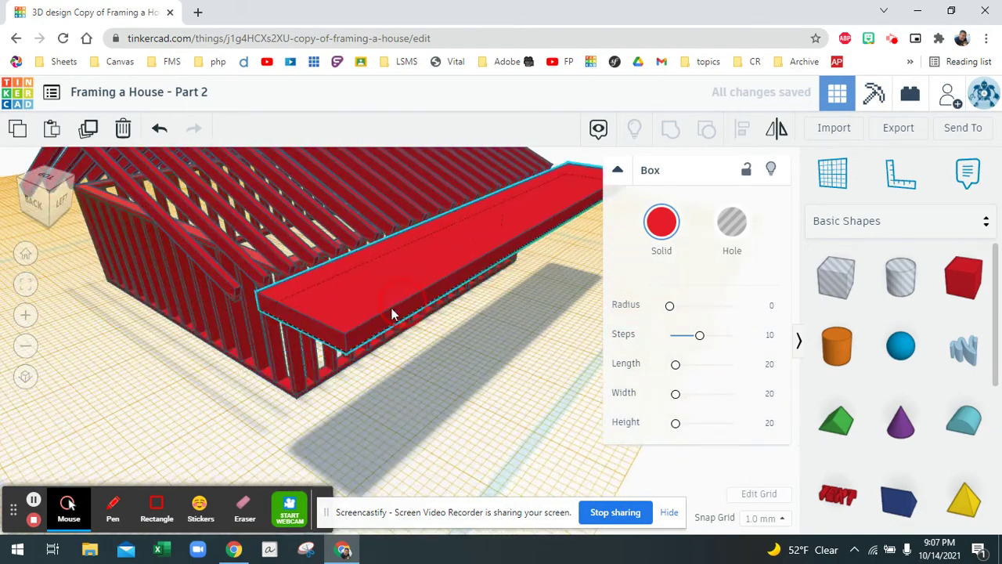
mouse_move(344, 357)
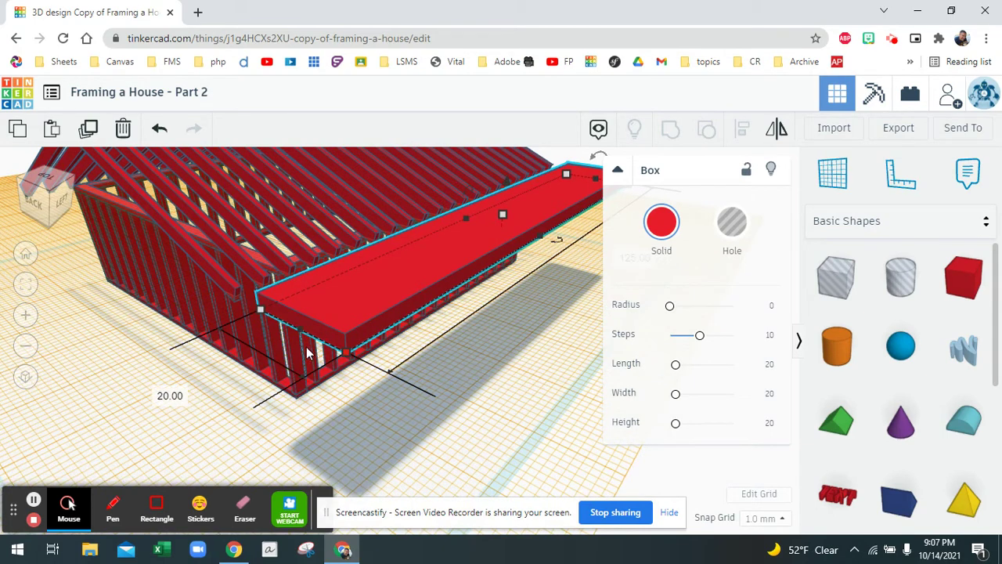
click(179, 393)
text(1)
key(Return)
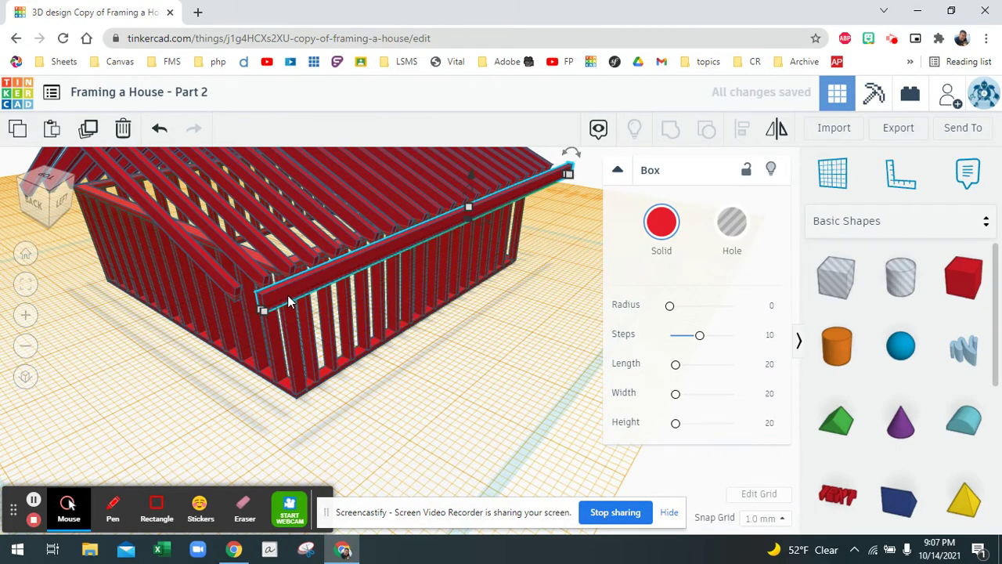
Step: Nudge the thin board closer to the rafter ends on the left side of the roof
right_drag(301, 304, 226, 305)
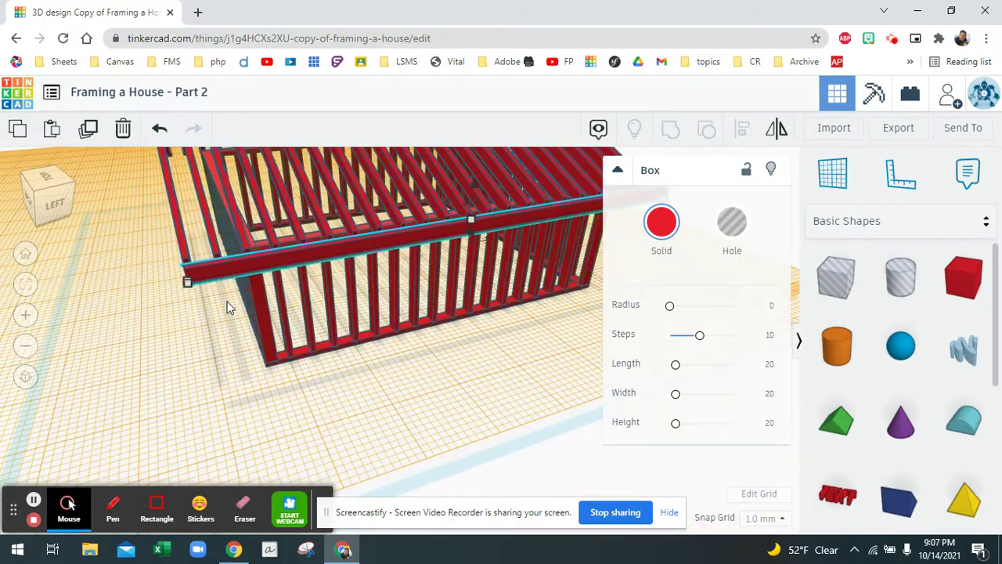
key(Up)
key(Up)
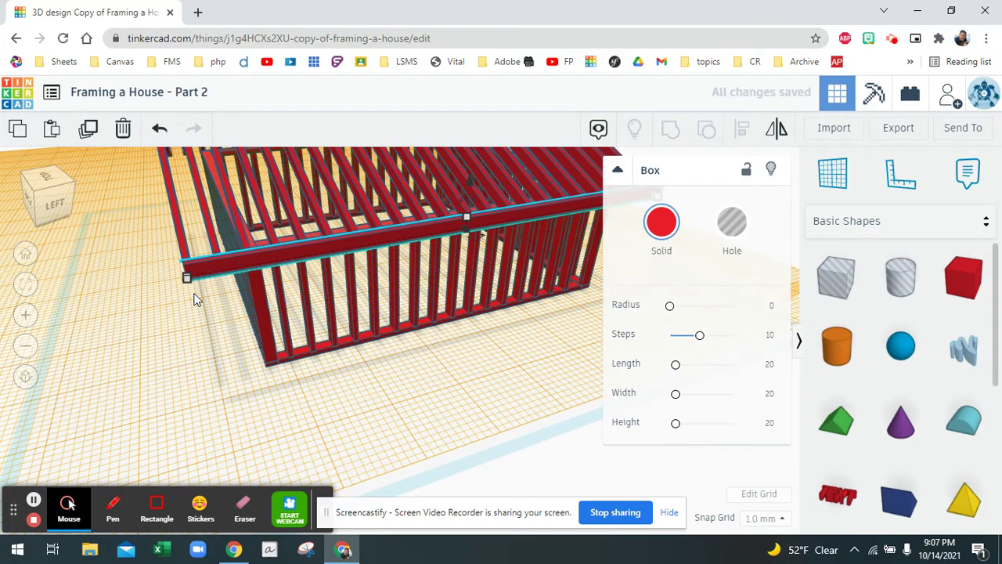
Step: Stretch the board's far end slightly outward toward the outermost rafter at the other gable
scroll(197, 296, down, 5)
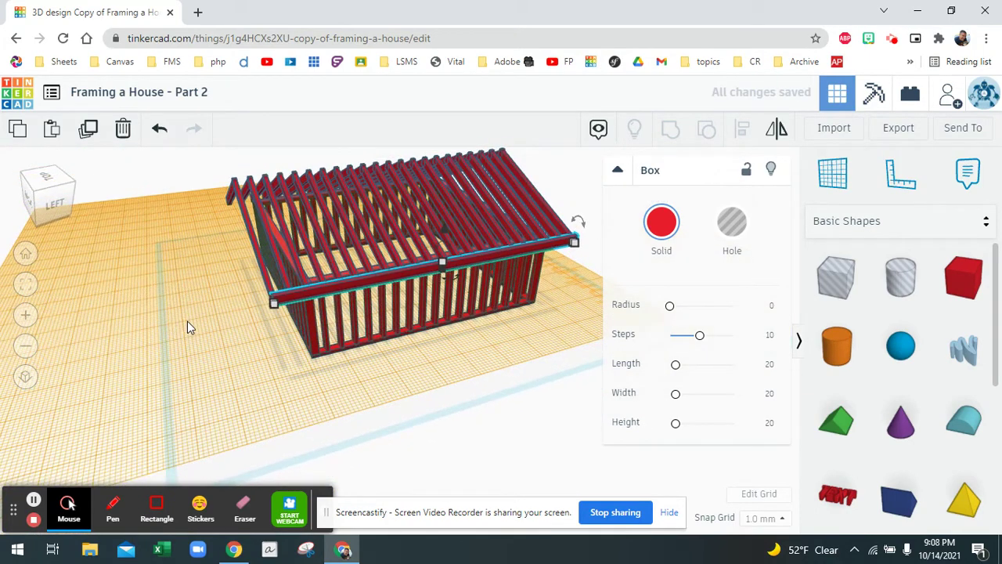
scroll(187, 321, up, 5)
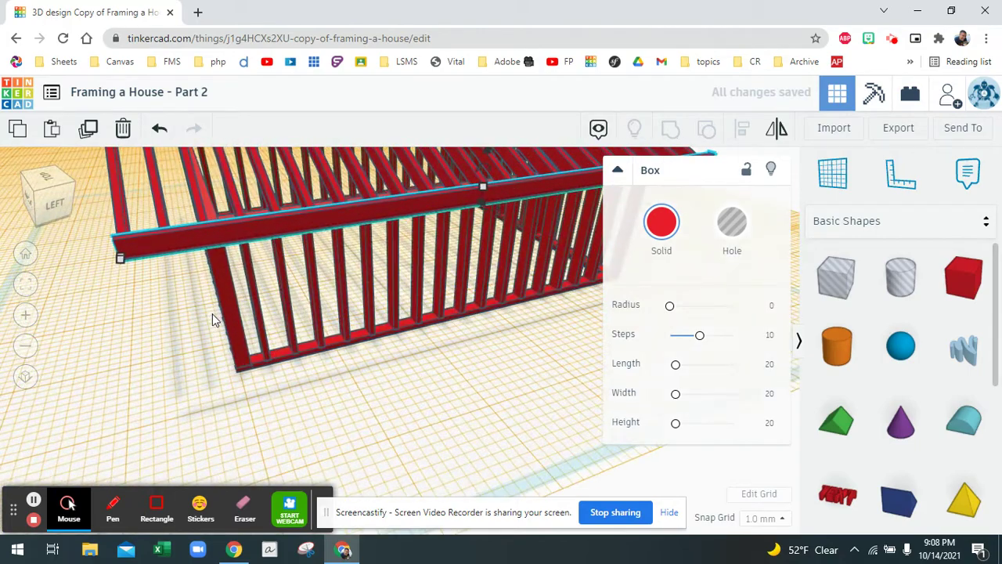
right_drag(213, 317, 245, 345)
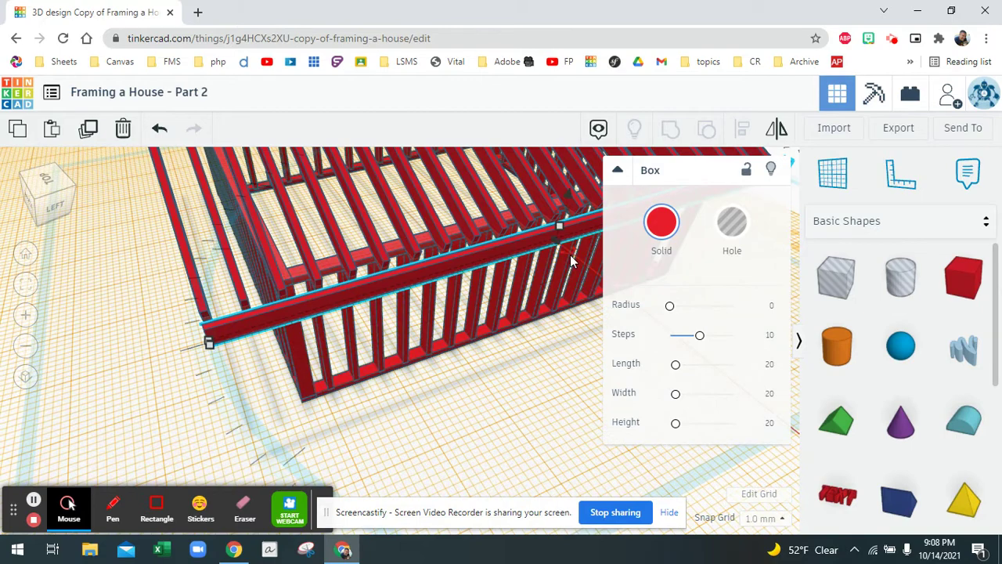
middle_drag(426, 286, 188, 325)
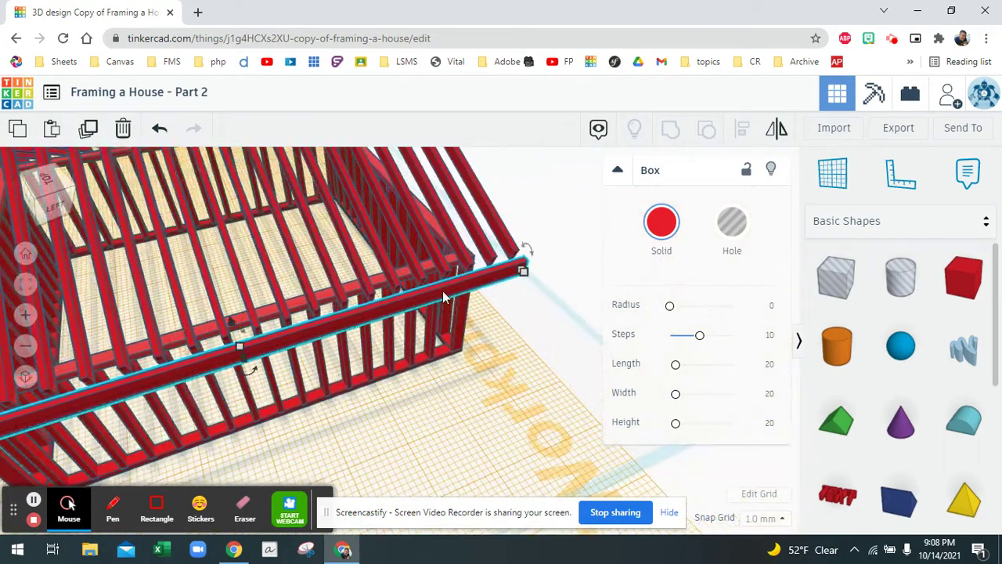
right_drag(482, 296, 208, 274)
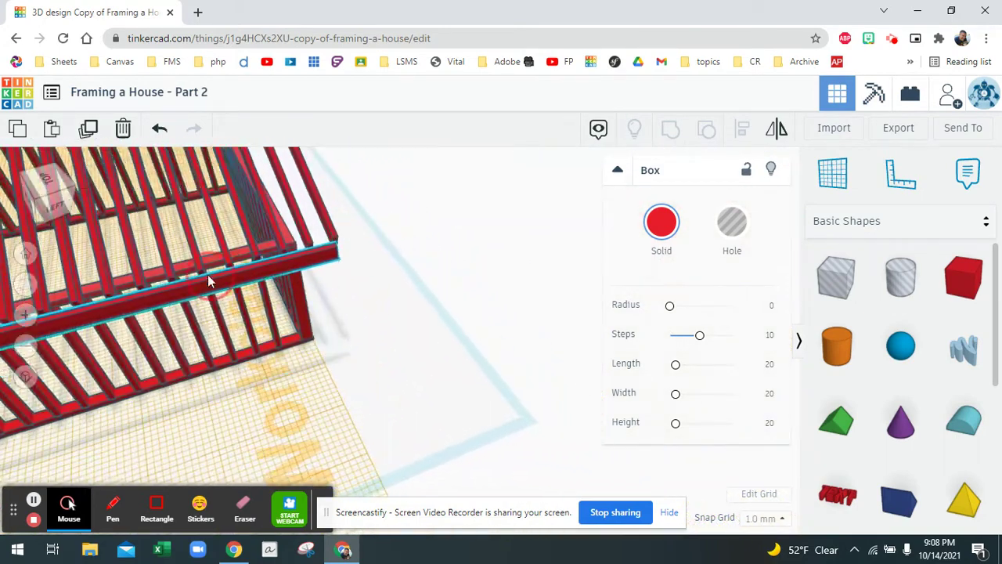
right_drag(317, 279, 232, 287)
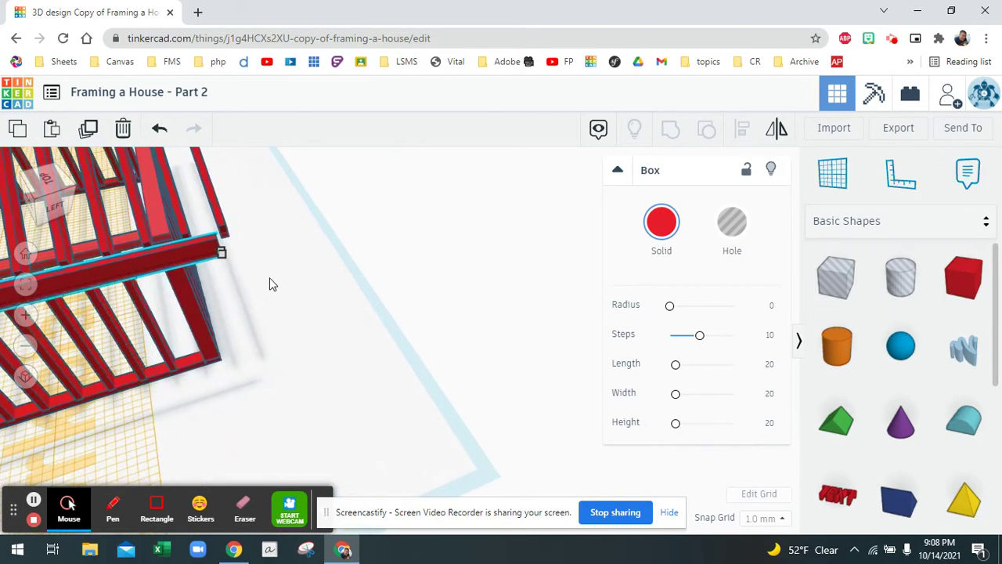
right_drag(269, 282, 264, 339)
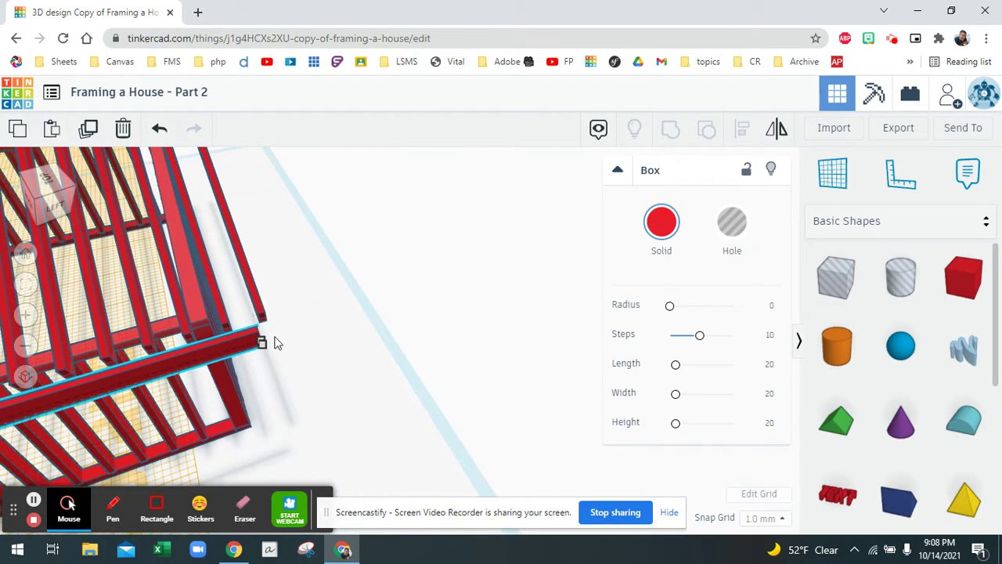
scroll(268, 339, up, 4)
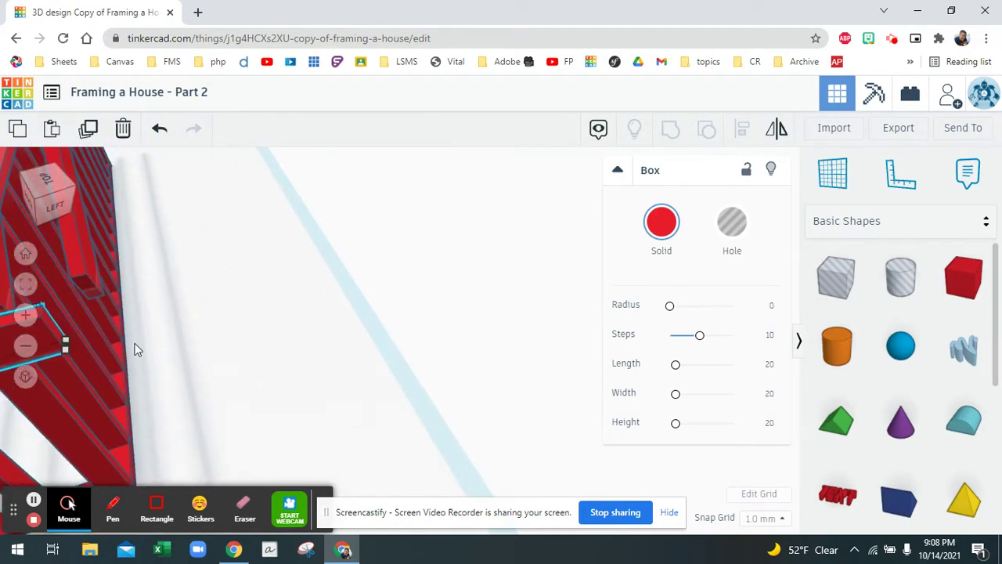
right_drag(135, 350, 245, 354)
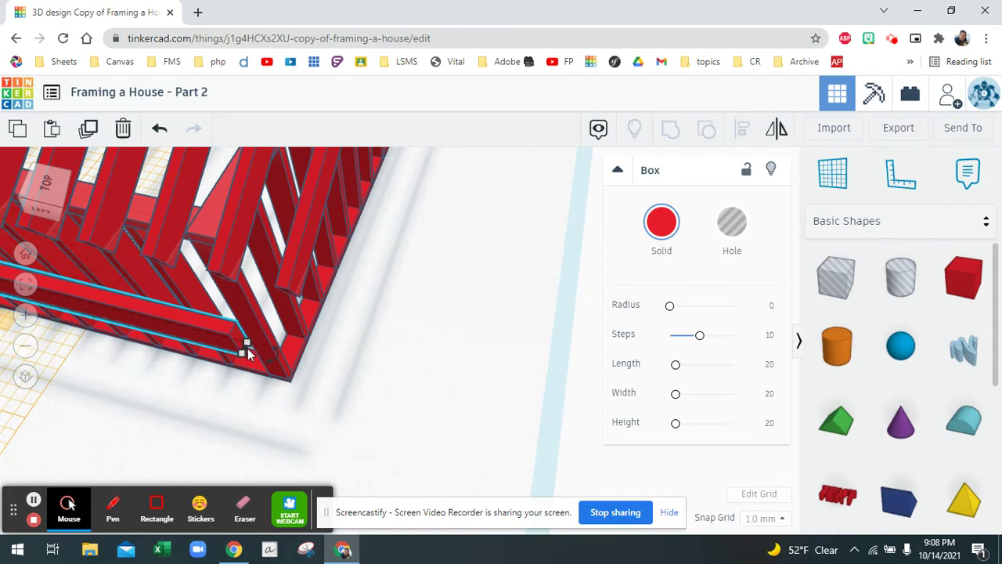
drag(245, 347, 268, 353)
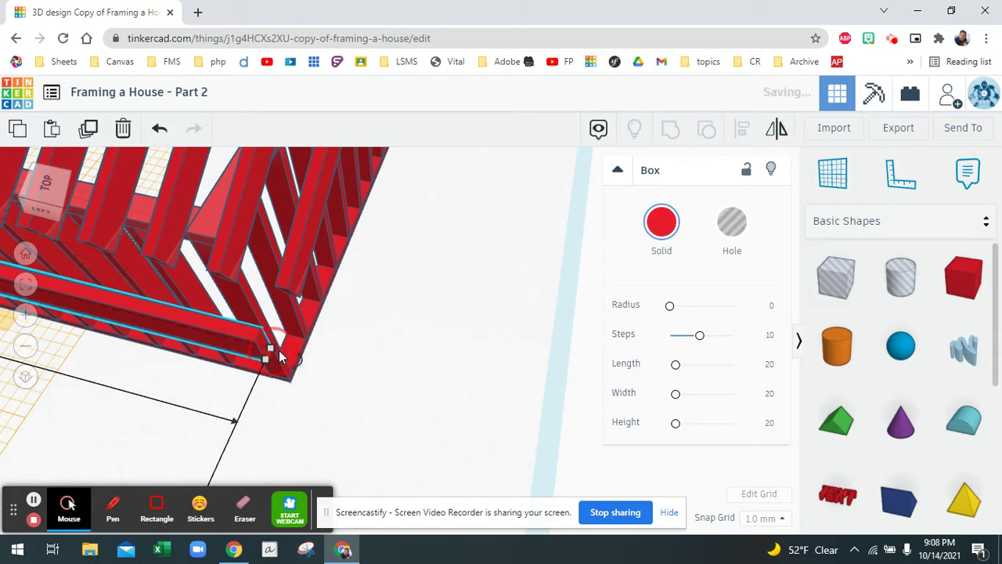
Step: Move the board inward toward the left wall until it sits past the rafter ends, without any sideways shift
right_drag(269, 353, 236, 273)
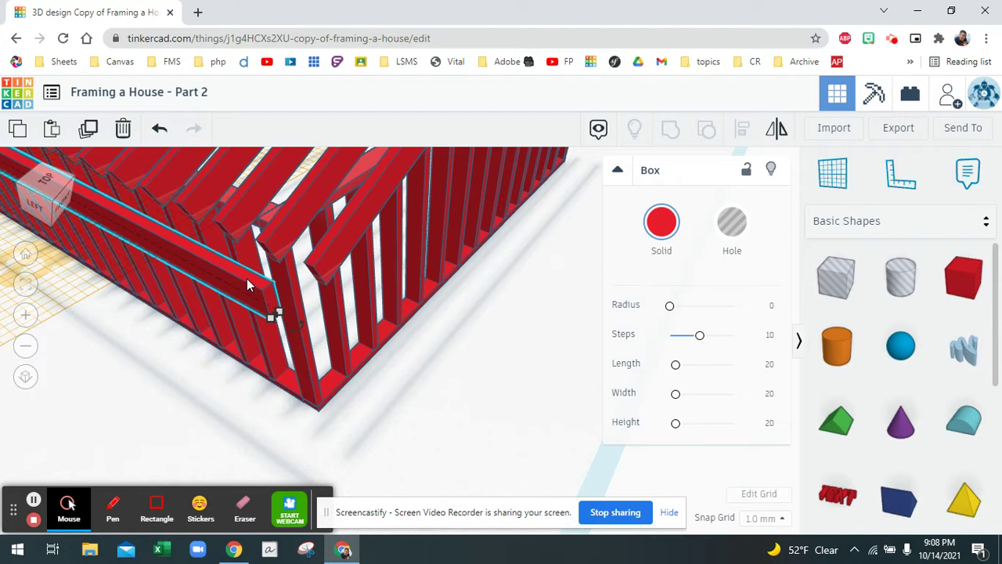
key(Right)
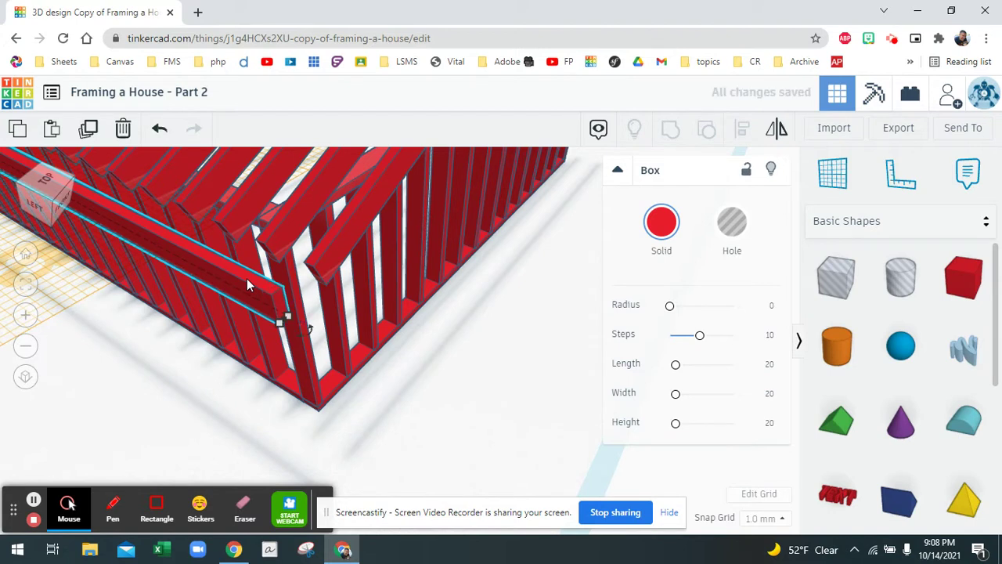
key(ctrl+z)
key(Up)
key(Up)
key(Up)
key(Up)
key(Up)
key(Up)
key(Up)
key(Up)
key(Up)
key(Up)
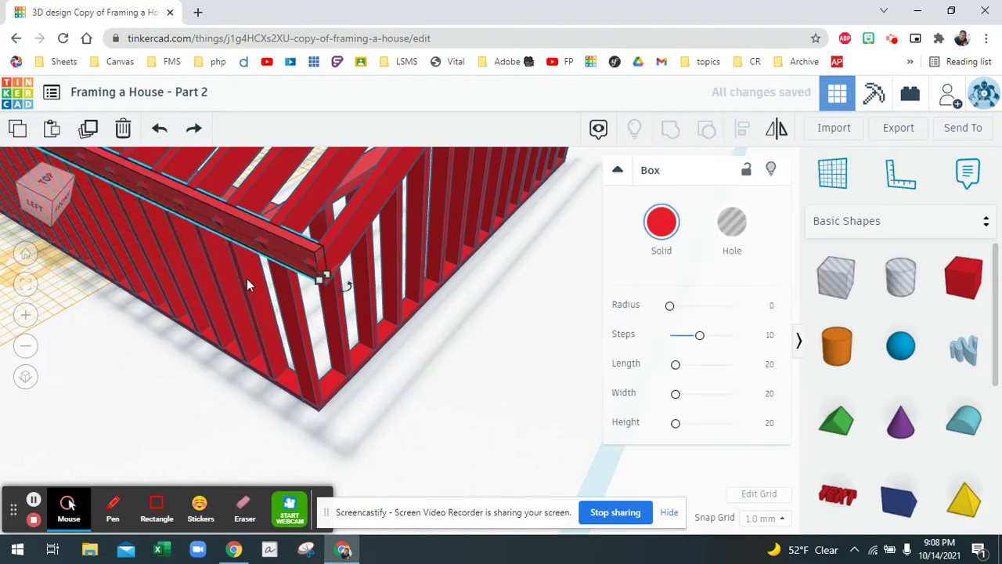
key(Up)
key(Up)
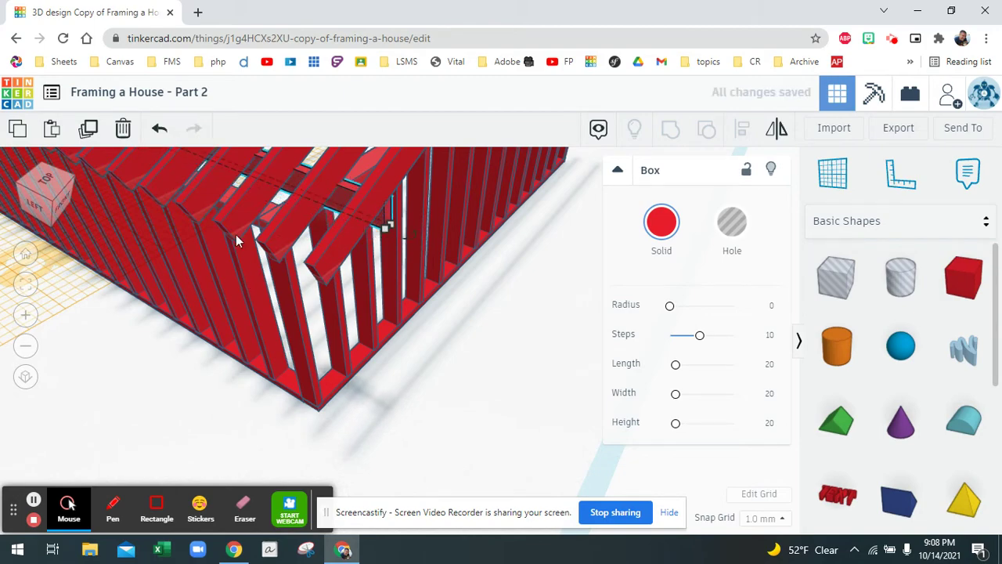
Step: Duplicate the left eave board and move the copy sideways to the centre of the house, directly under the roof peak
right_drag(329, 225, 415, 271)
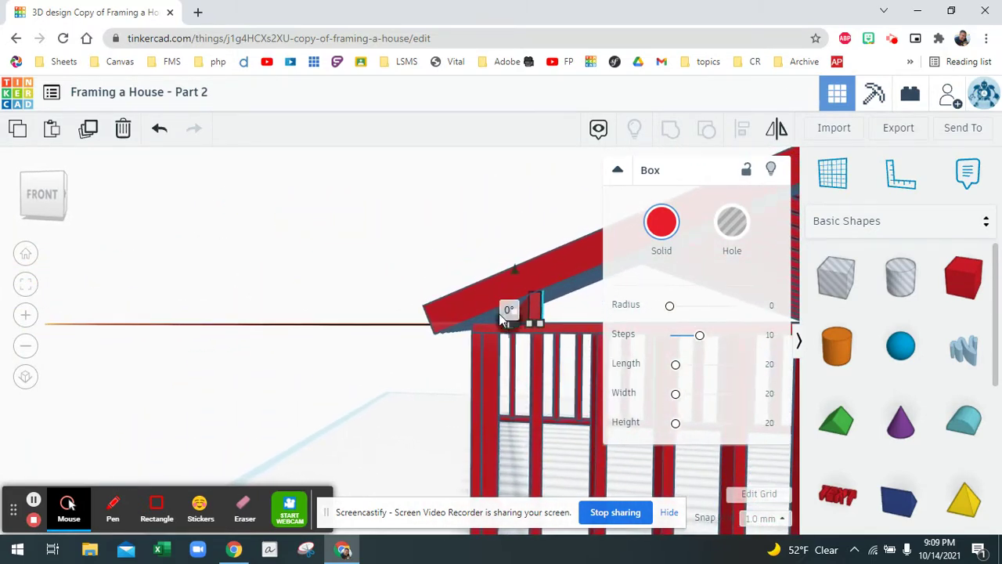
right_drag(499, 314, 354, 318)
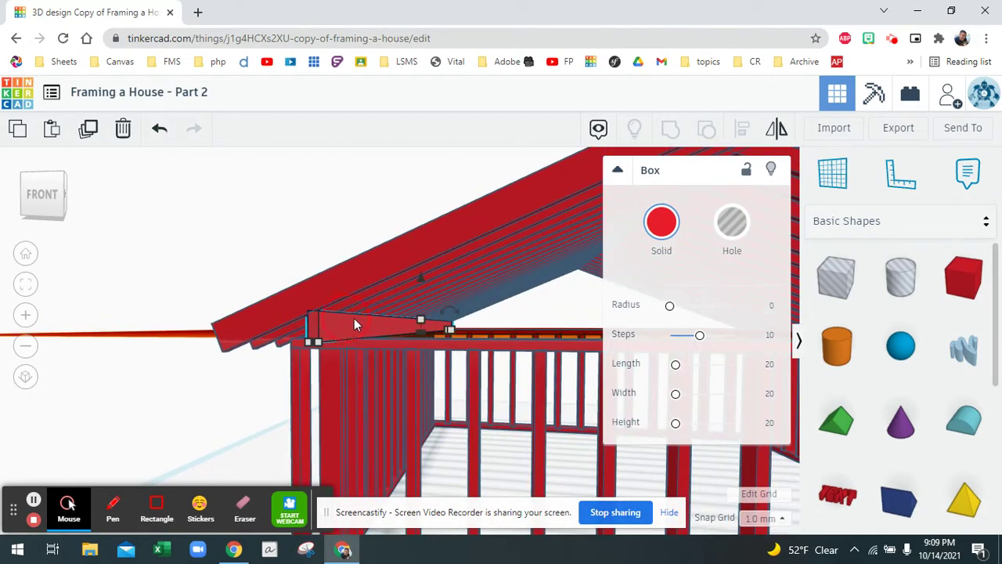
key(ctrl+d)
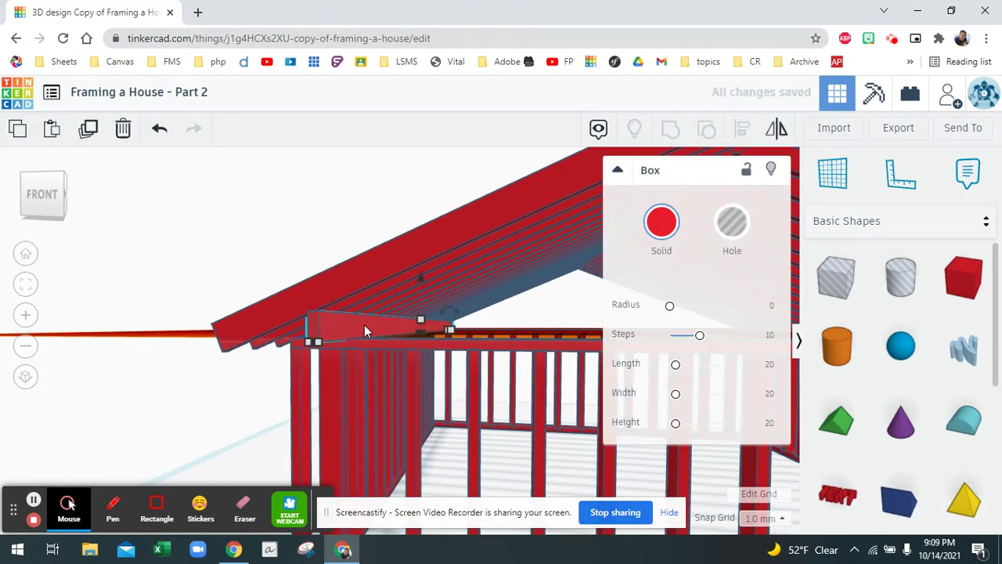
key(Right)
key(Right)
key(Right)
key(Right)
key(Right)
key(Right)
key(Right)
key(Right)
key(Right)
key(Right)
key(Right)
key(Right)
key(Right)
key(Right)
key(Right)
key(Right)
key(Right)
key(Right)
key(Right)
key(Right)
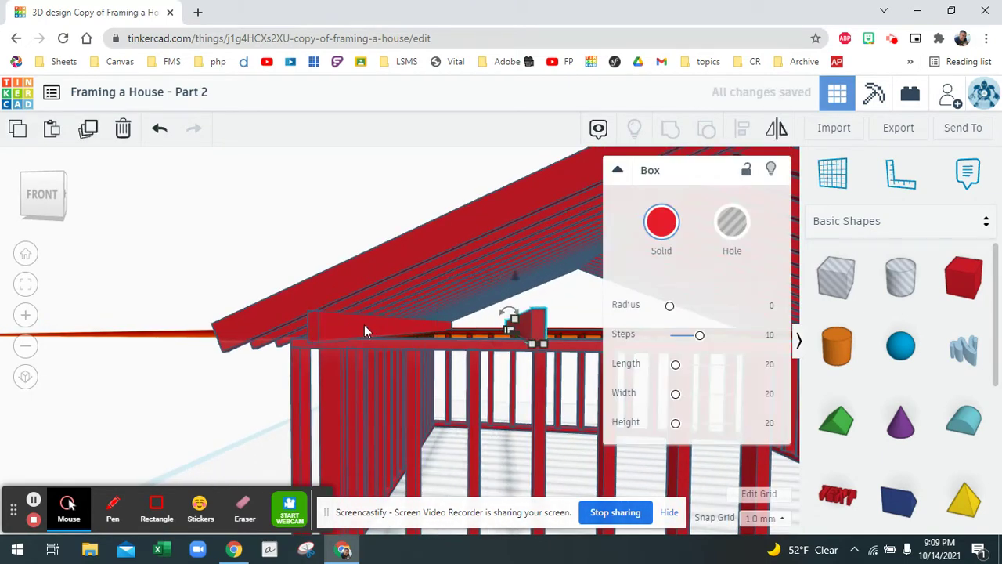
key(Right)
key(Right)
key(Right)
key(Right)
key(Right)
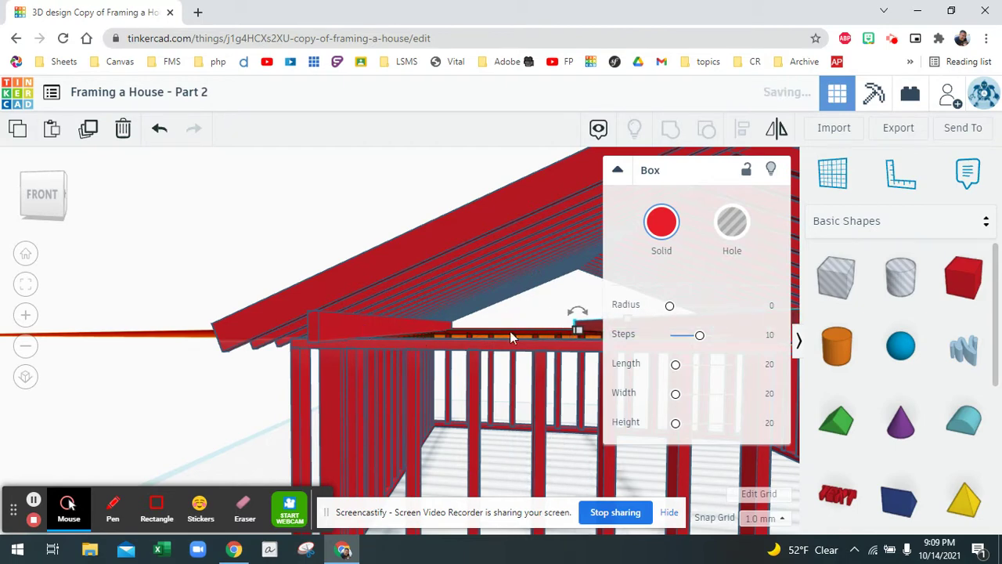
right_drag(450, 333, 375, 328)
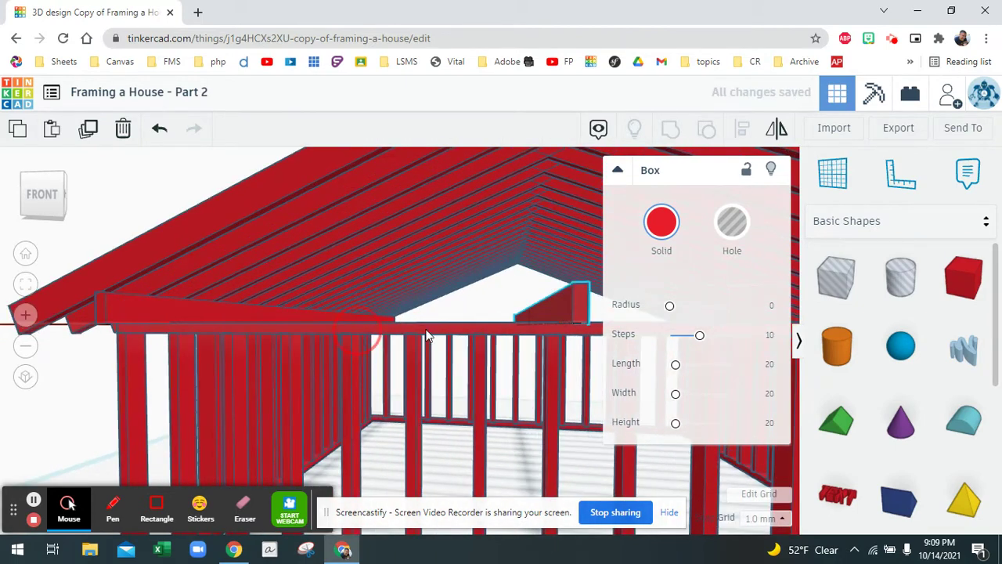
mouse_move(464, 318)
right_down()
mouse_move(367, 305)
mouse_move(397, 303)
mouse_move(415, 317)
mouse_move(445, 373)
right_up()
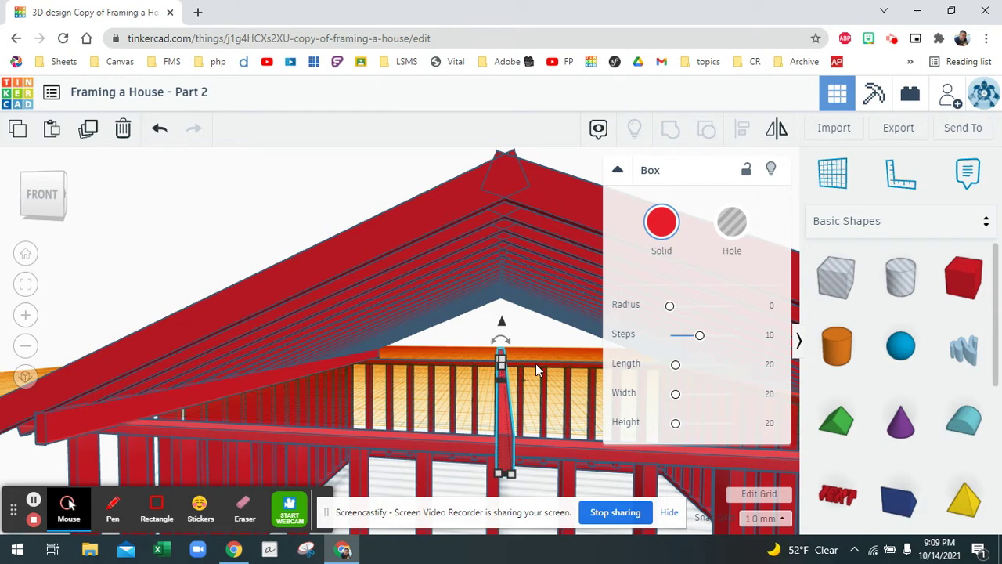
Step: Raise the copied board to the roof peak so it sits between the rafters as a ridge board
key(Up)
key(Up)
key(Up)
key(Up)
key(Up)
key(Up)
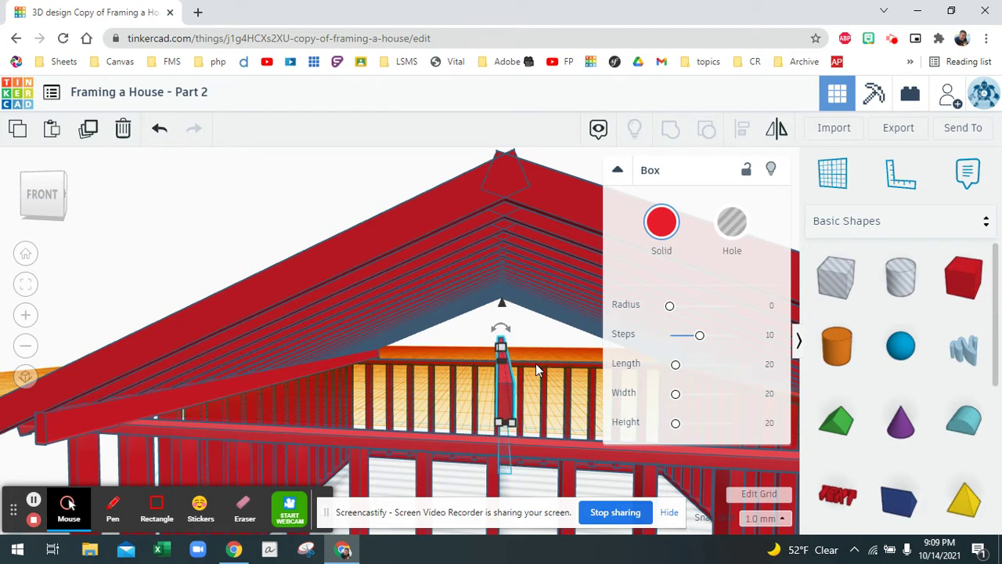
key(Up)
key(Up)
key(Up)
key(Up)
key(Up)
key(Up)
key(ctrl+Down)
key(ctrl+Down)
key(ctrl+Down)
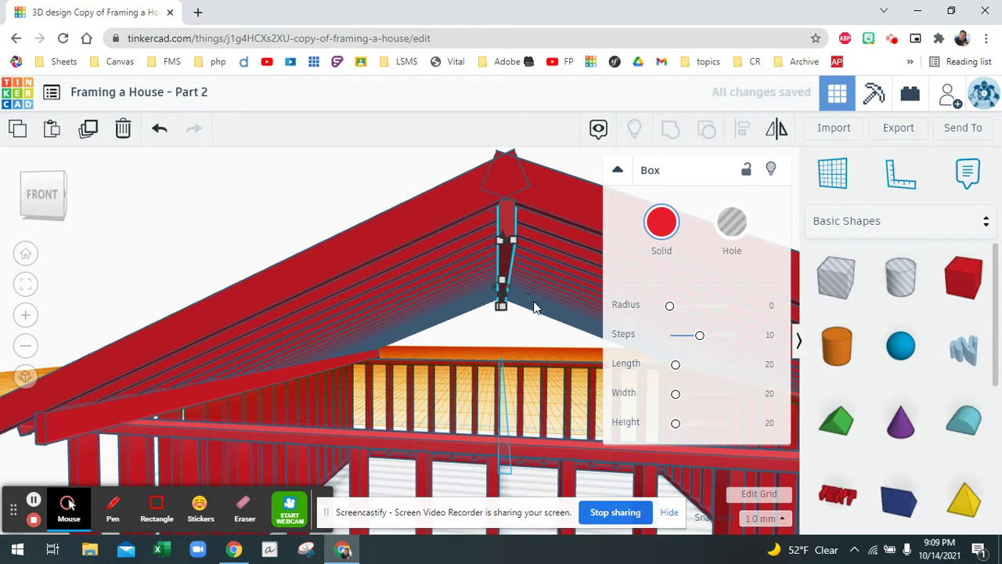
Step: Place another copy of the long board along the right roof eave, matching the one on the left side
mouse_move(533, 307)
right_down()
mouse_move(535, 329)
mouse_move(528, 309)
right_up()
key(ctrl+v)
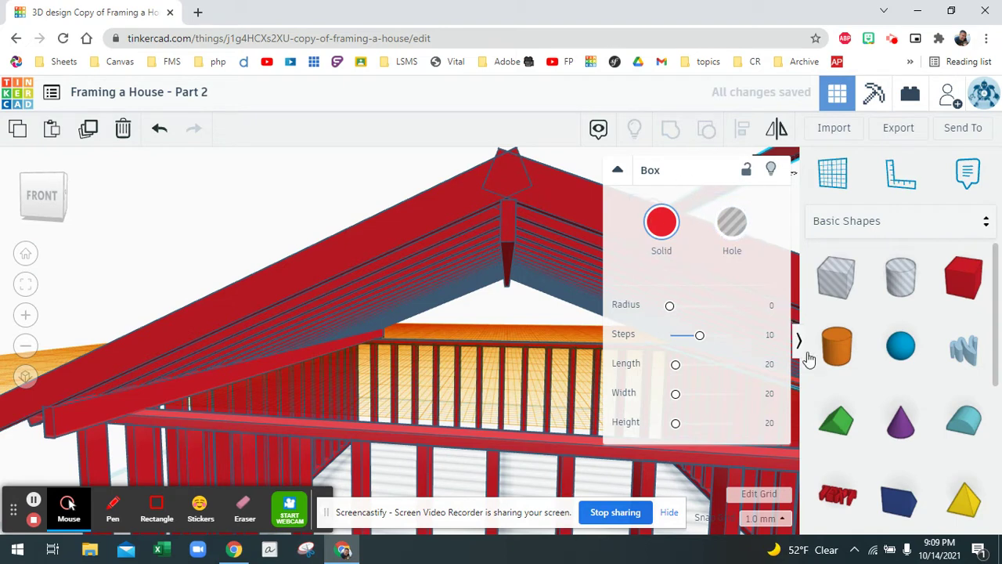
click(798, 342)
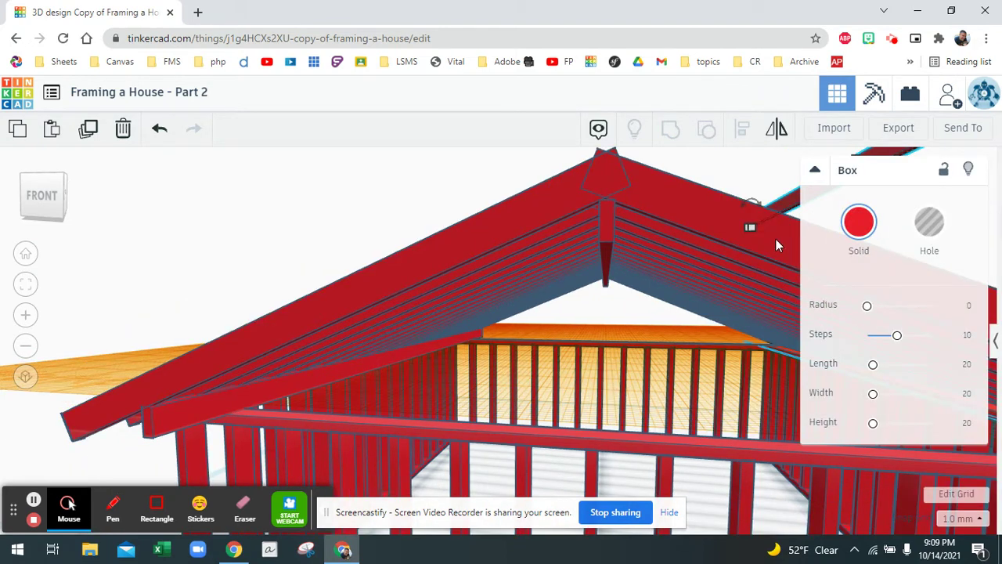
right_drag(745, 272, 678, 261)
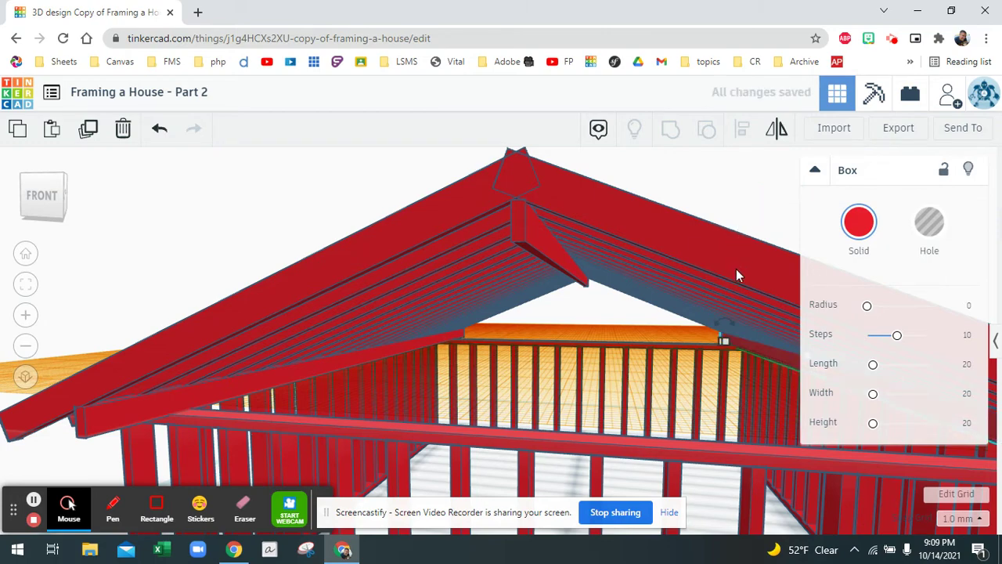
right_drag(736, 268, 470, 237)
right_drag(665, 288, 687, 284)
right_drag(446, 294, 651, 313)
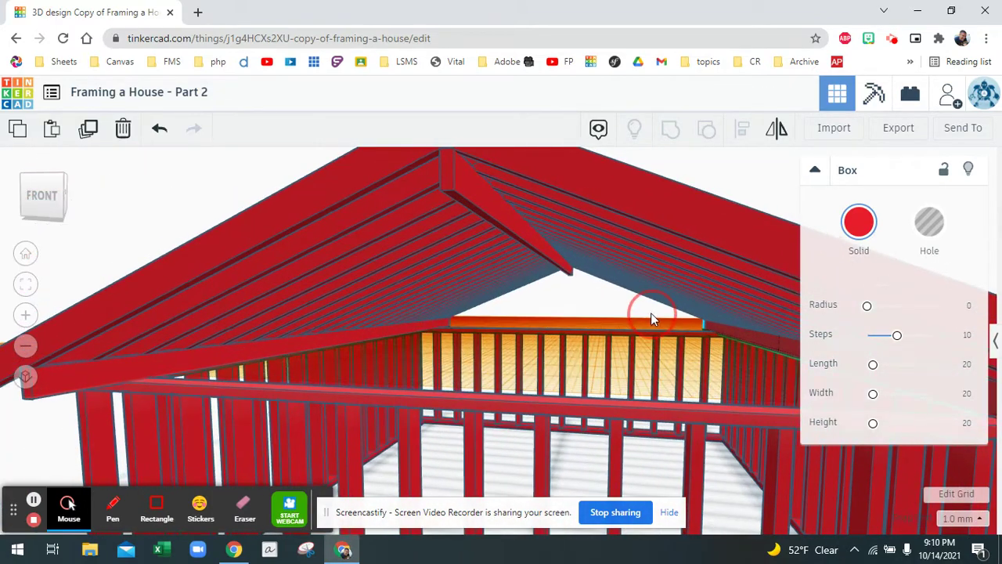
right_drag(512, 316, 548, 328)
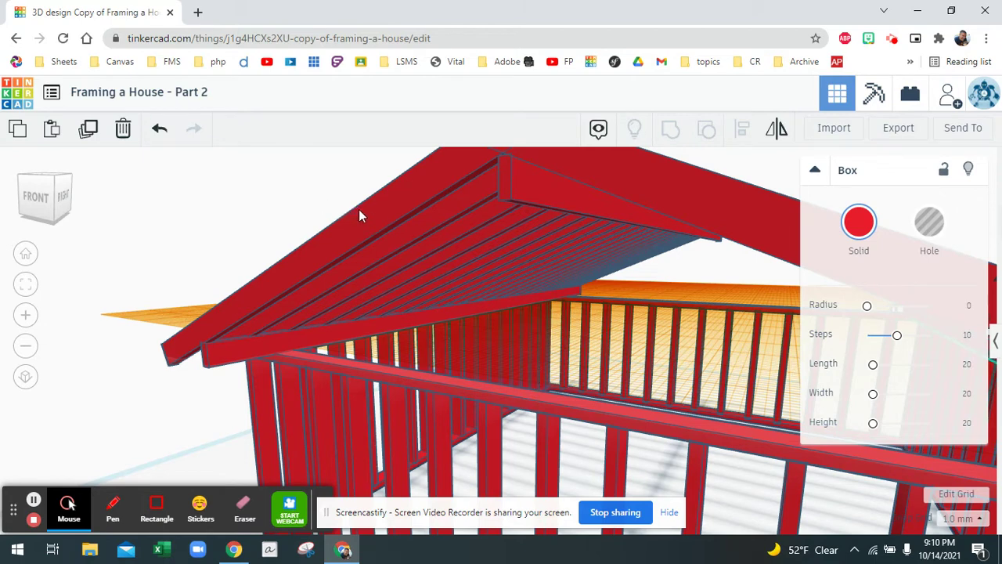
Step: Duplicate the ridge board, lower the copy onto the workplane, and shorten its length to 3 mm
click(517, 189)
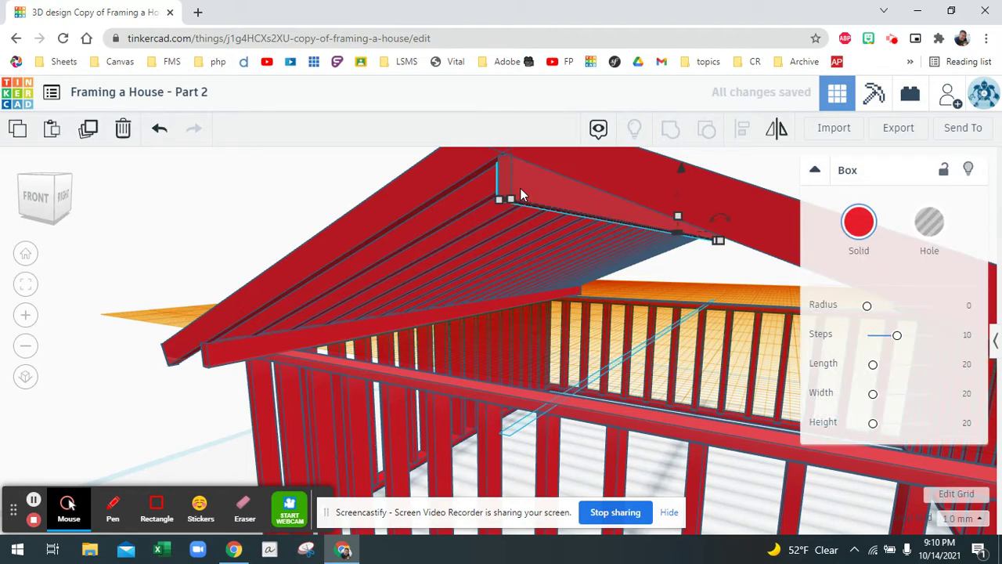
key(d)
mouse_move(712, 298)
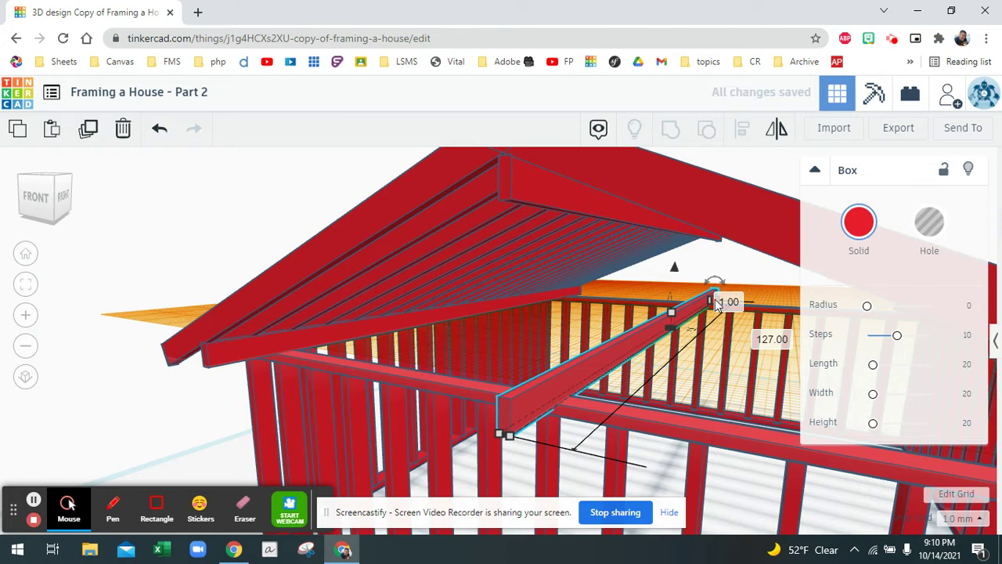
click(765, 339)
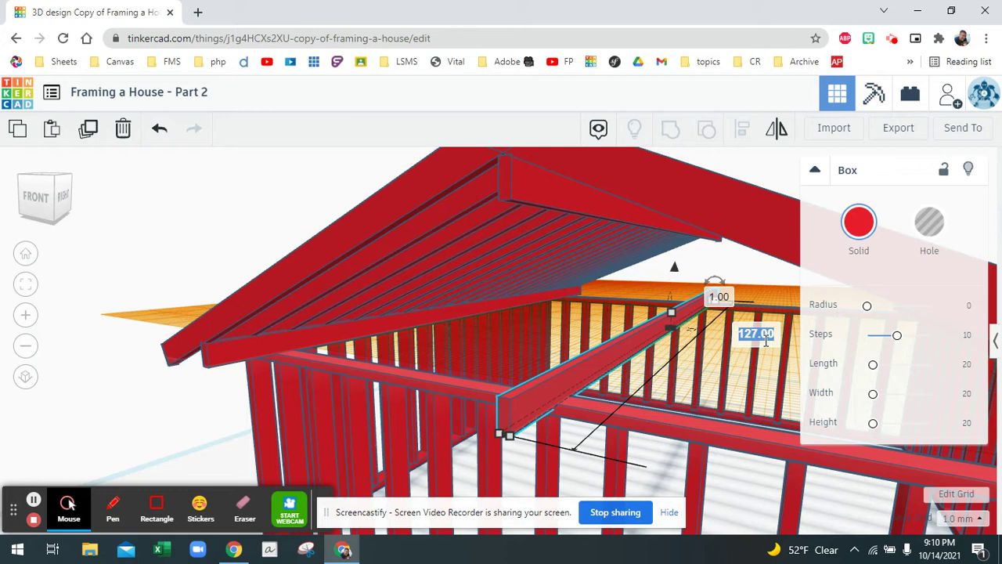
key(Return)
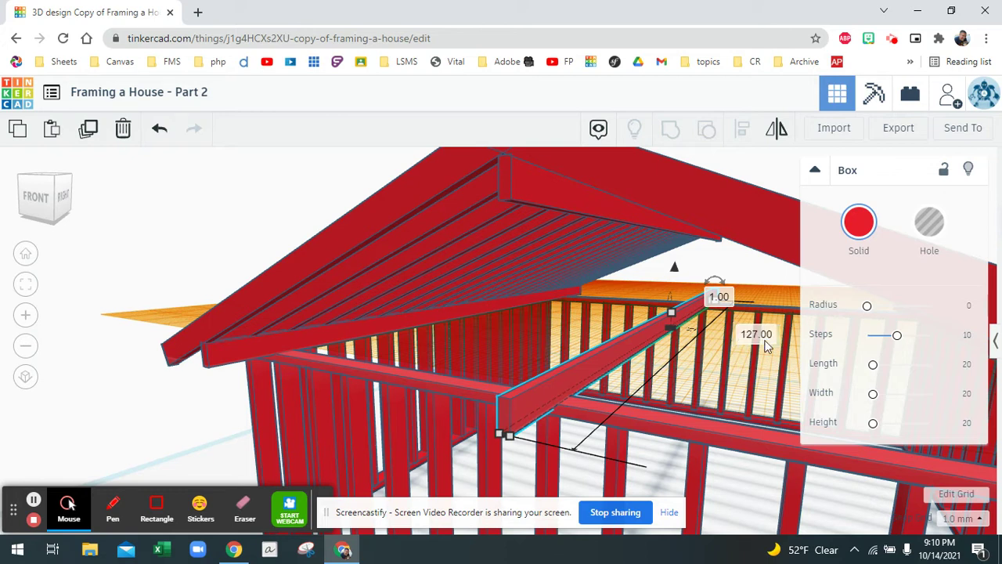
click(767, 339)
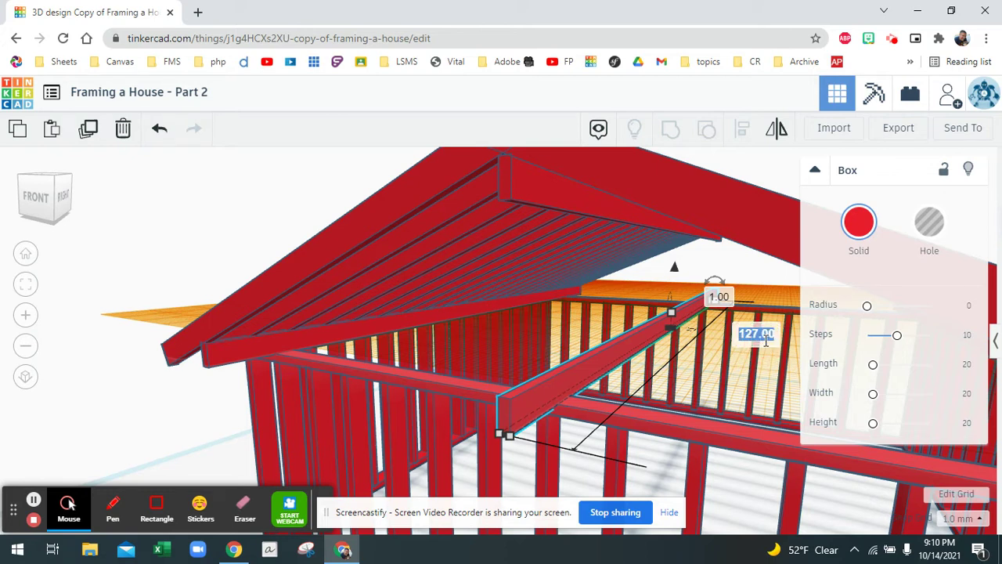
key(Return)
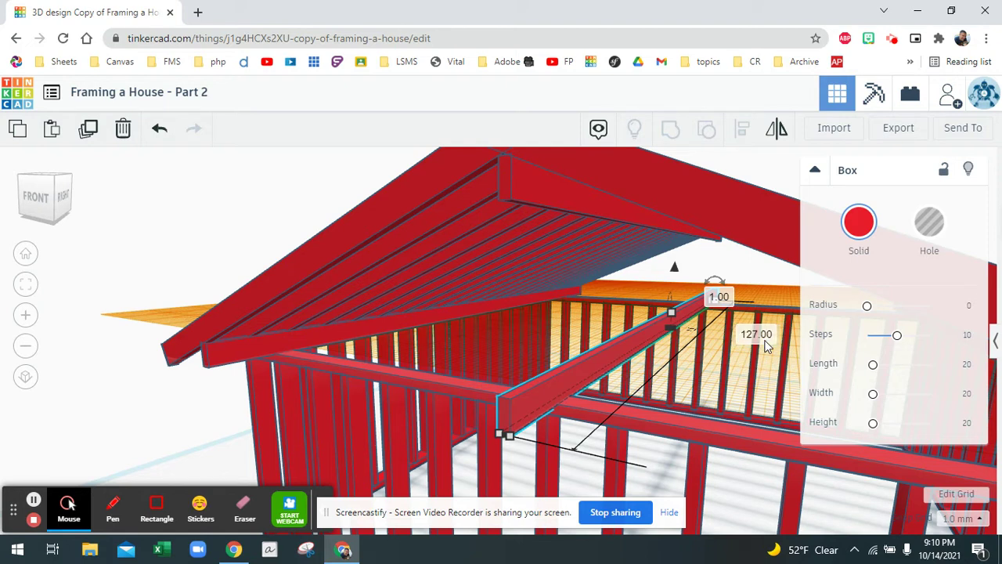
click(754, 335)
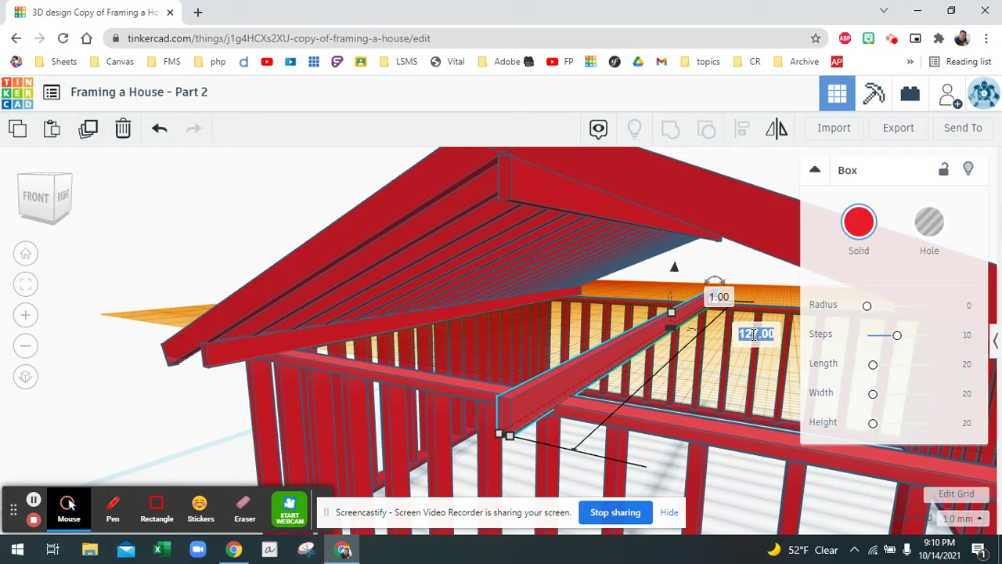
key(Return)
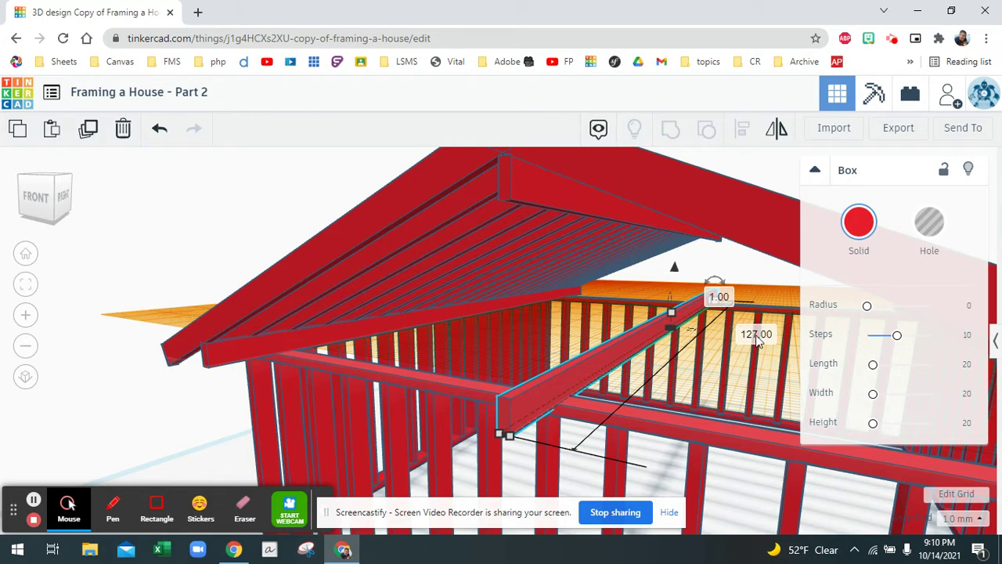
click(759, 337)
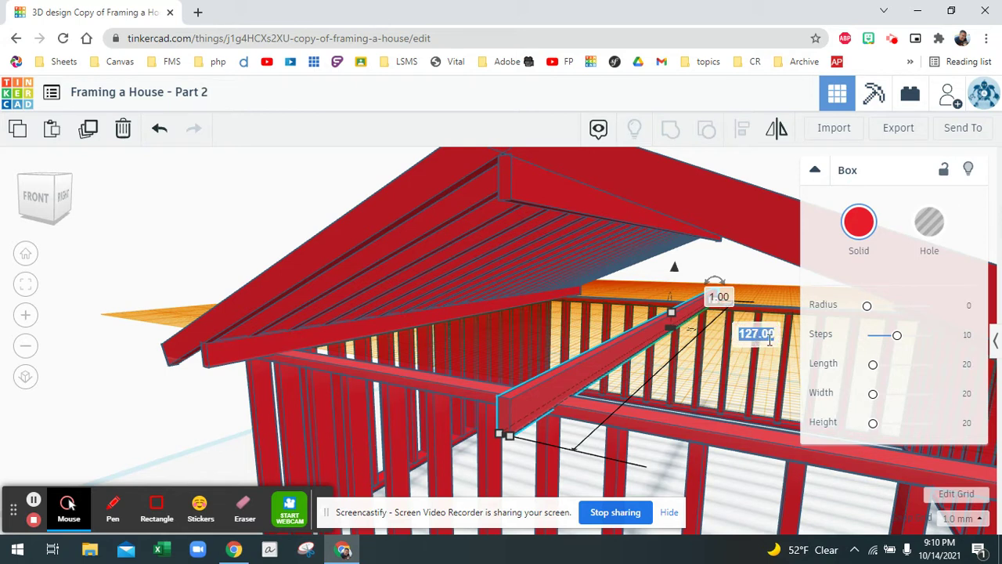
text(3)
key(Return)
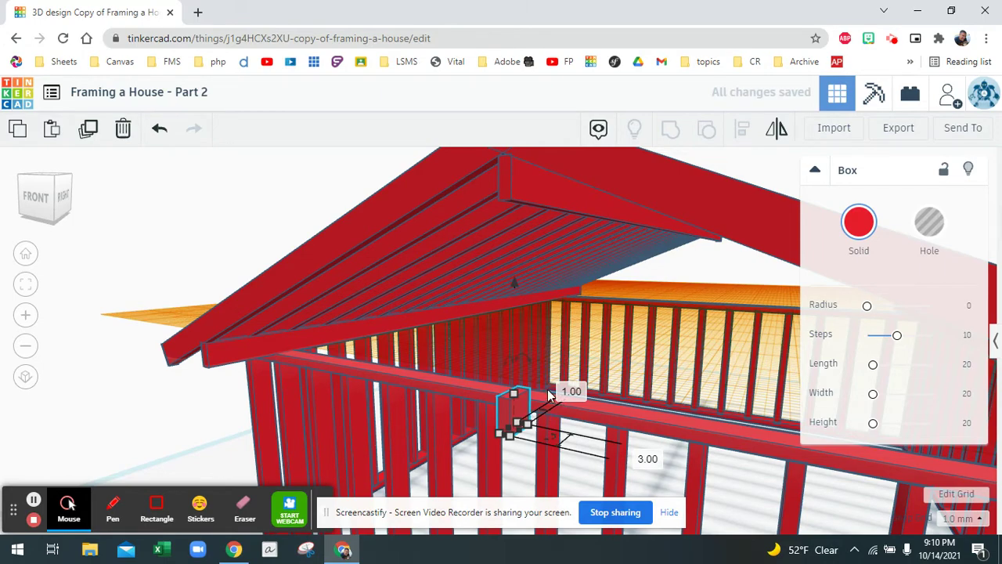
Step: Move the short block onto the gable wall's top plate and stretch it upward into a post reaching the ridge board
right_drag(548, 391, 474, 406)
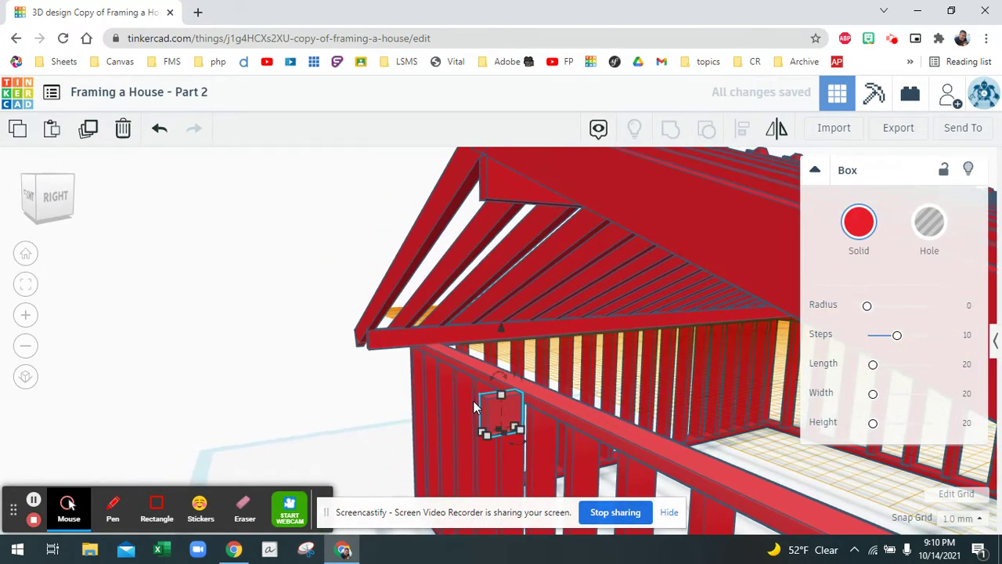
key(Right)
key(Right)
key(Right)
key(Right)
key(Right)
key(Right)
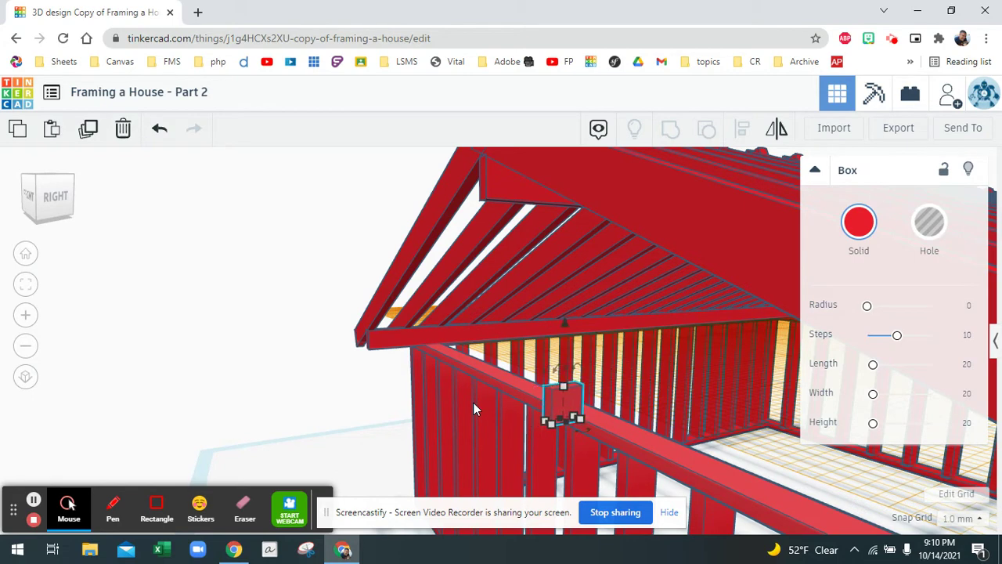
key(Right)
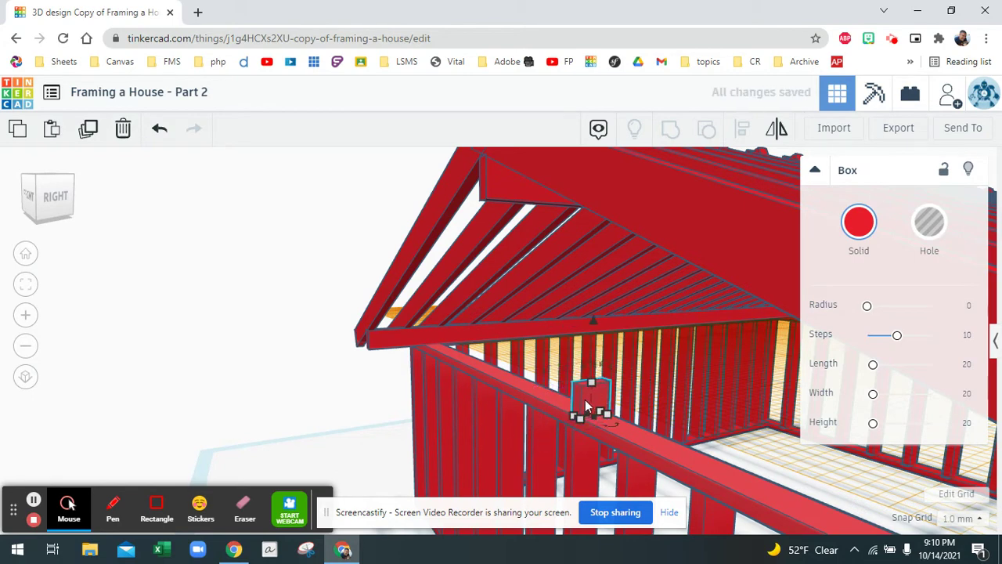
drag(591, 386, 592, 209)
right_drag(593, 208, 471, 269)
key(ctrl+v)
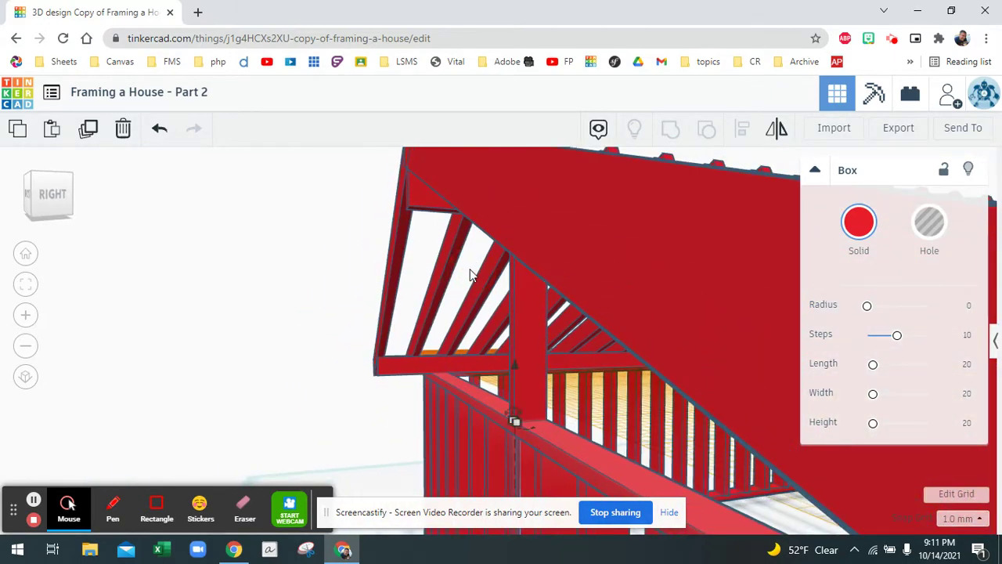
key(Right)
key(Right)
key(Right)
key(Right)
key(Right)
key(Right)
key(Right)
key(Right)
key(Right)
key(Right)
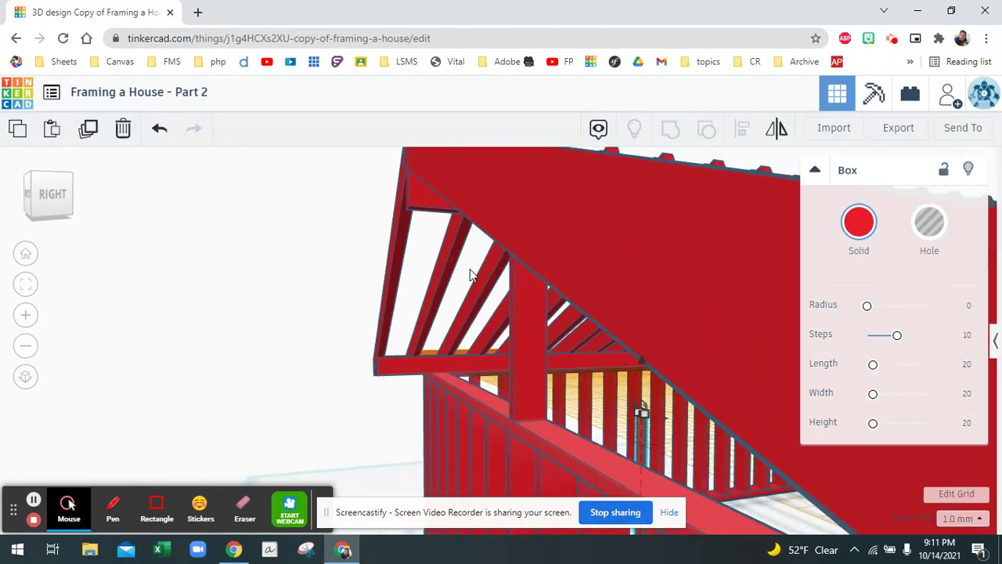
key(Left)
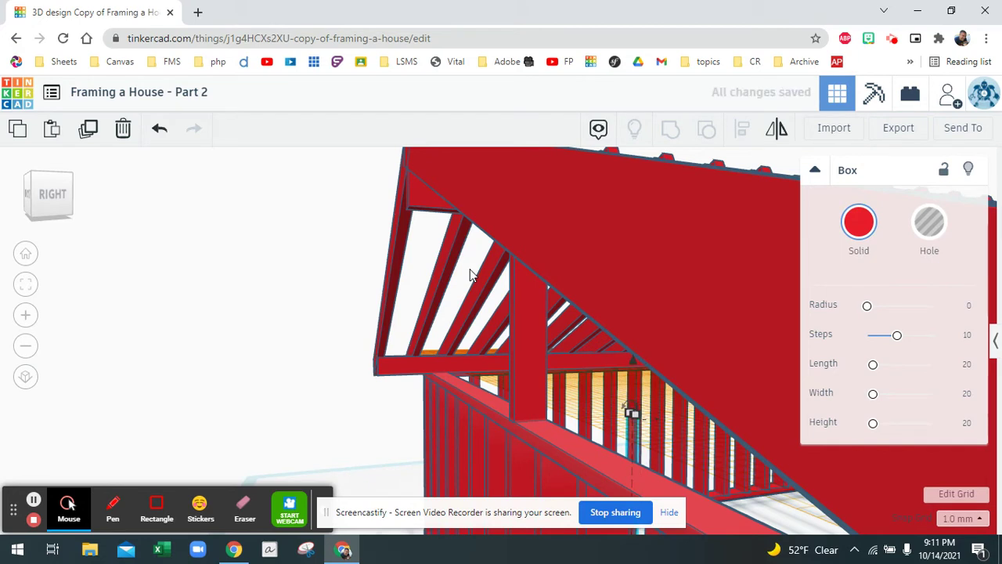
key(Left)
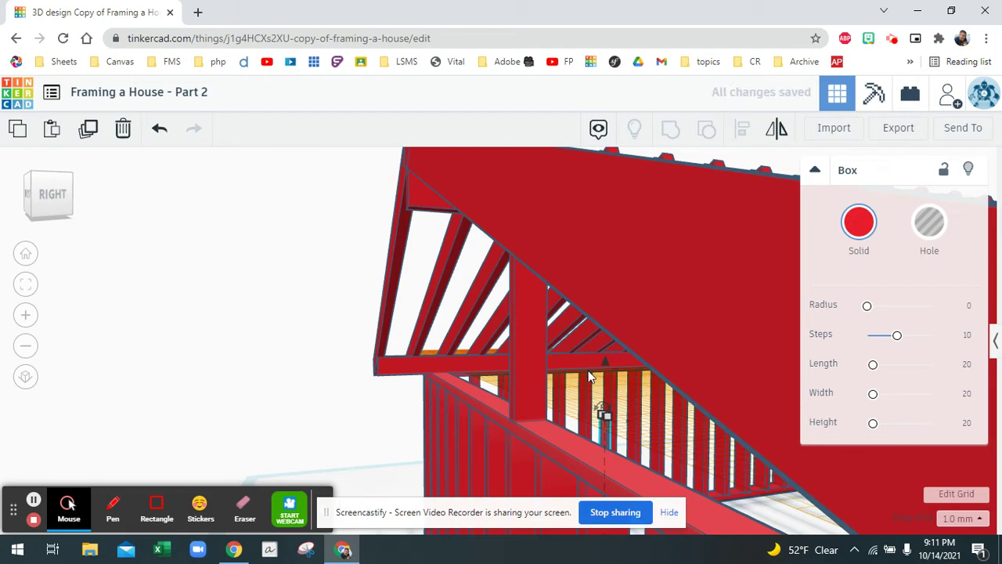
right_drag(598, 366, 513, 267)
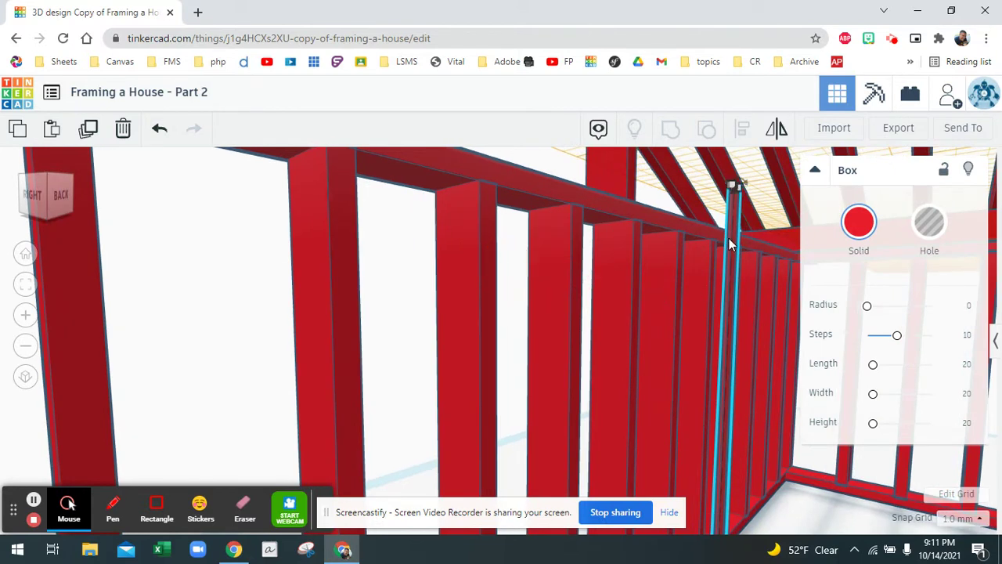
key(Delete)
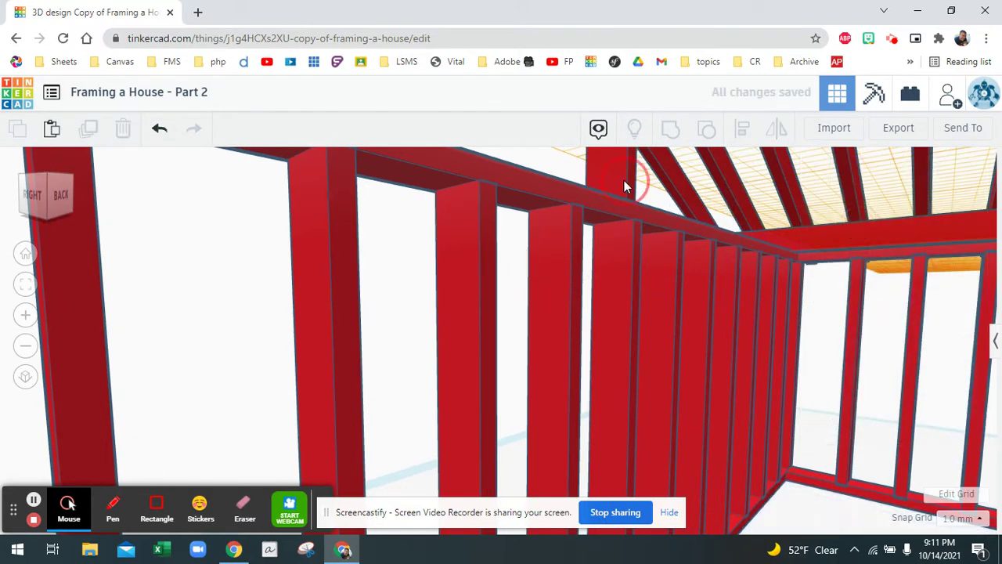
Step: Duplicate the gable post and move the copy along the ridge board, away from the first gable wall
click(624, 180)
right_drag(607, 170, 606, 483)
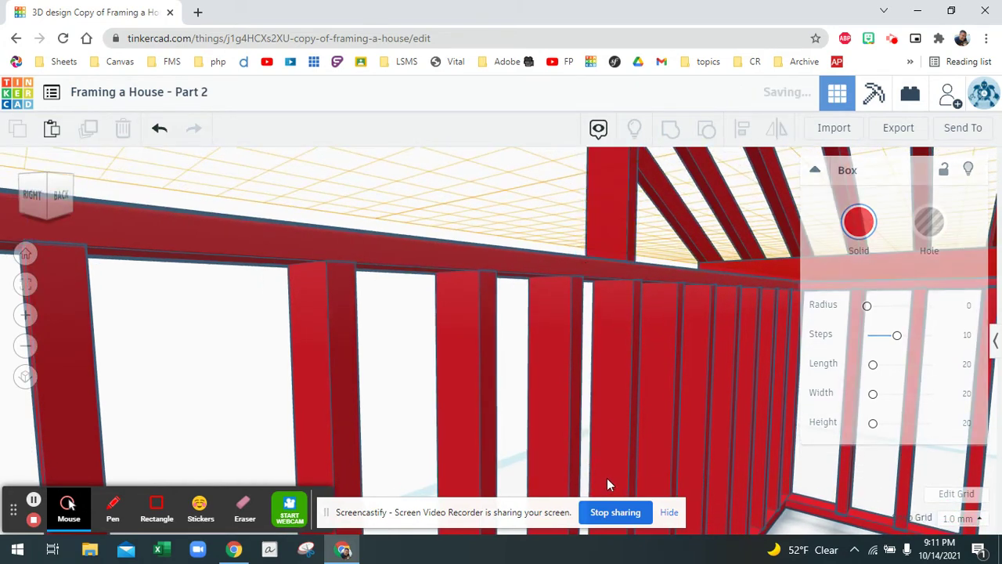
right_drag(699, 394, 785, 406)
key(Right)
key(Right)
key(Right)
key(Right)
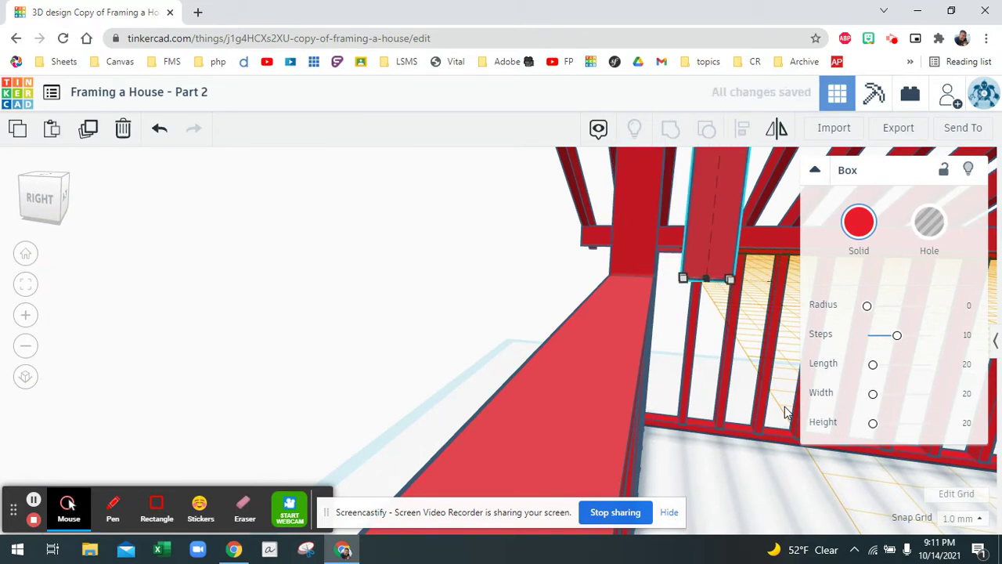
key(shift+Right)
key(shift+Right)
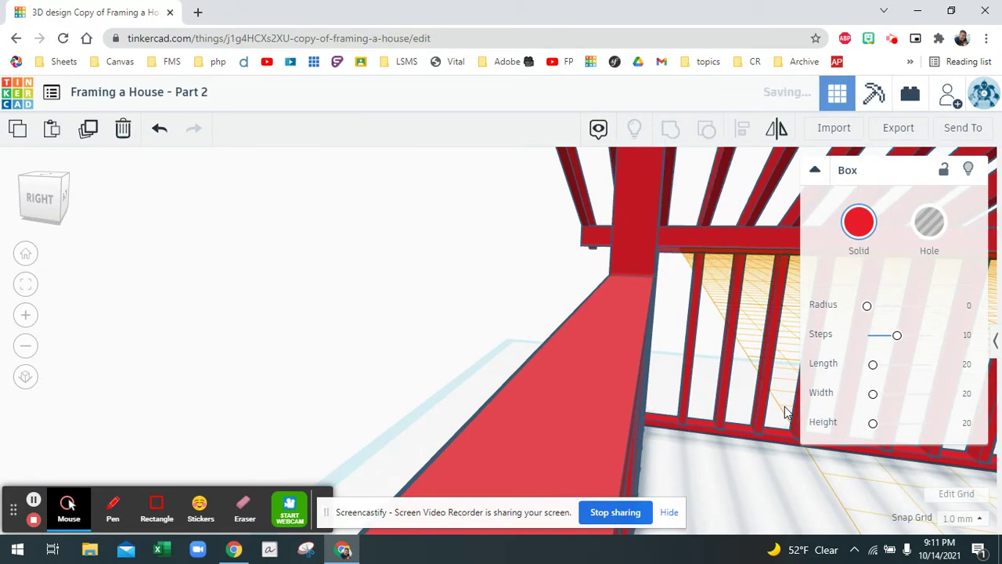
key(f)
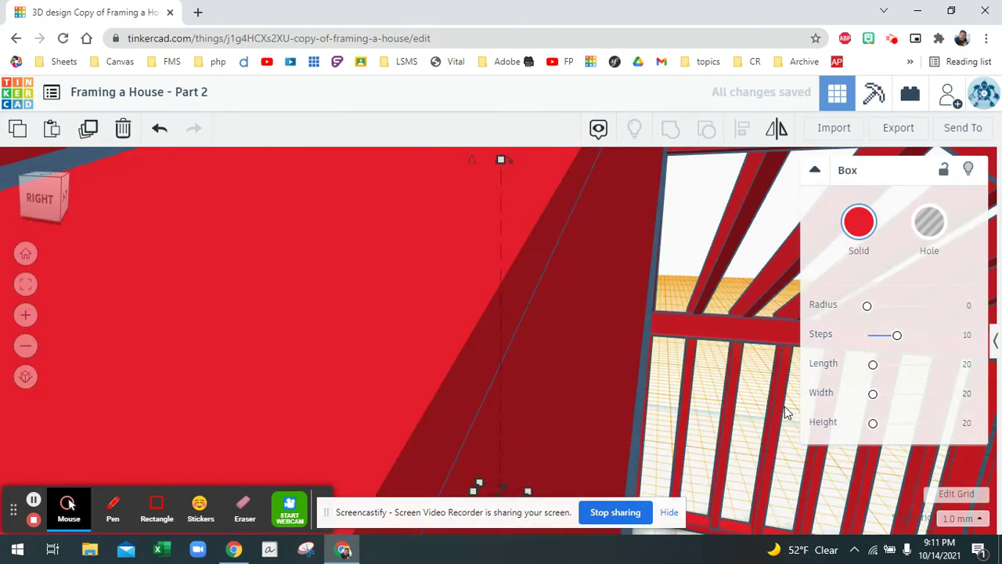
scroll(787, 412, up, 2)
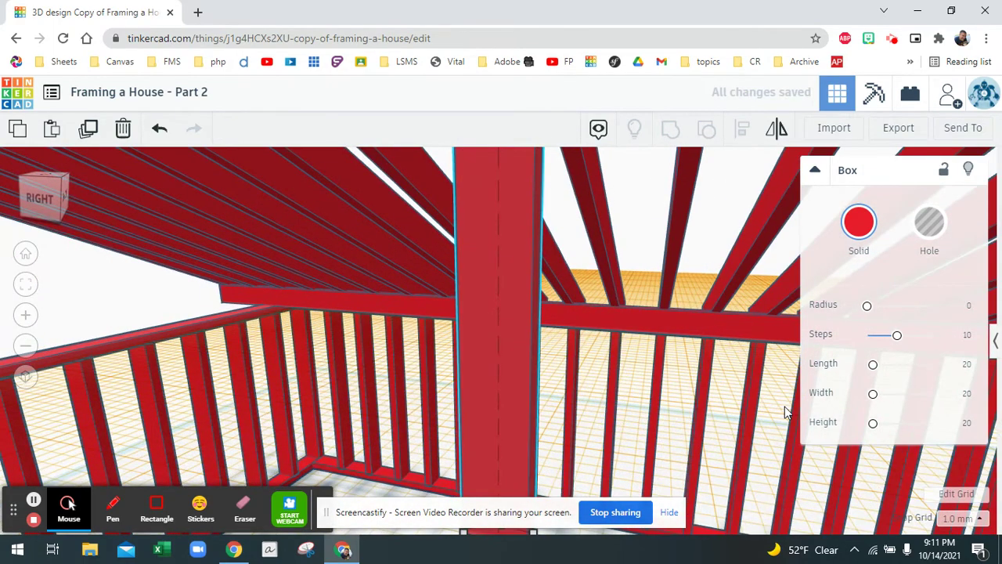
key(shift+Right)
key(shift+Right)
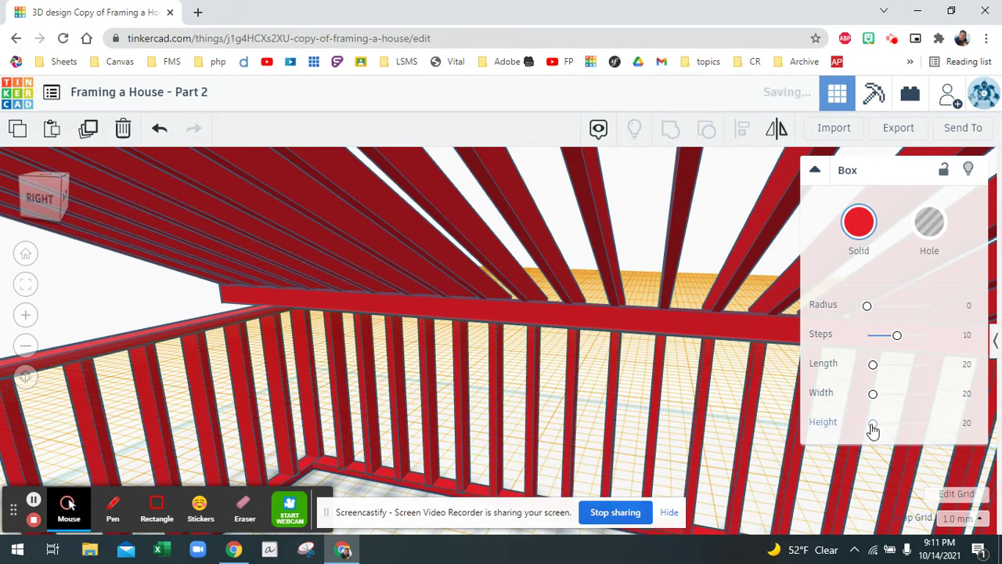
Step: Move the copied post beneath the ridge board to its far end, beyond the opposite gable wall
right_drag(744, 387, 978, 372)
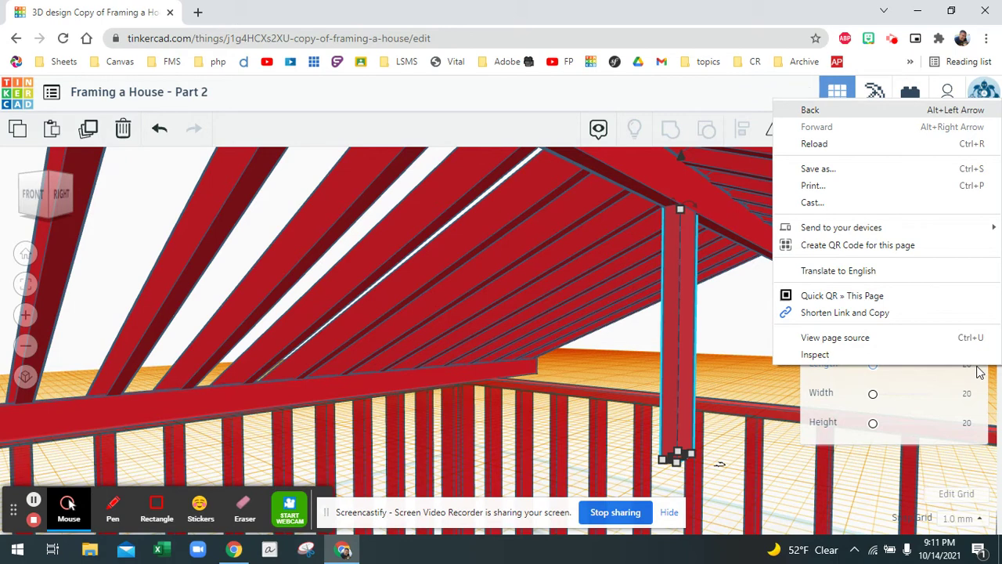
key(Up)
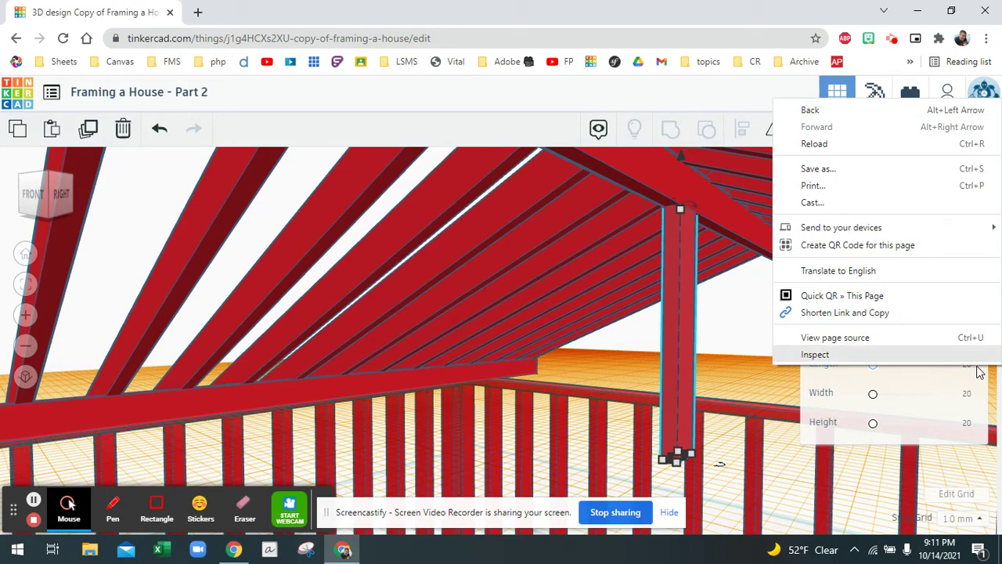
key(Escape)
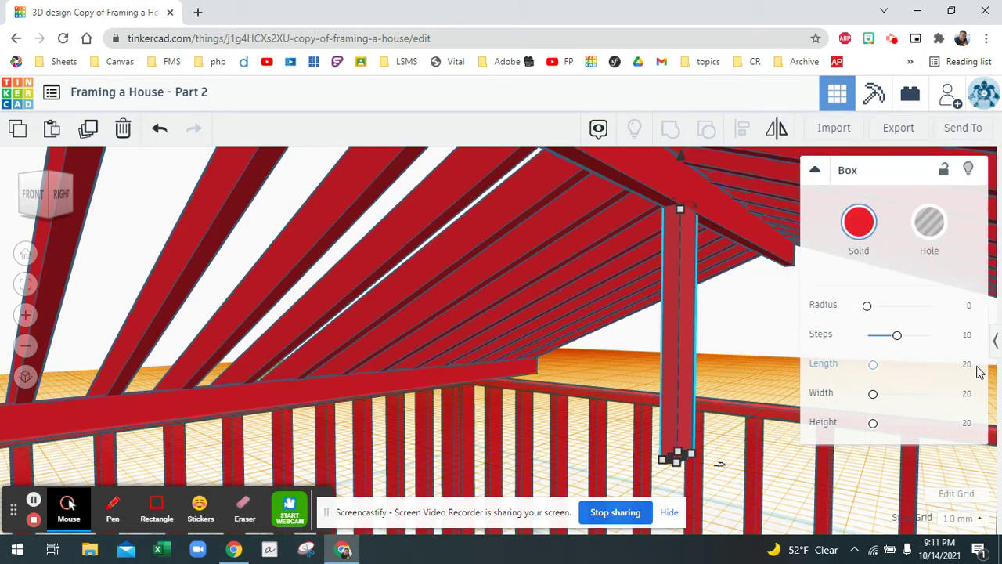
key(Right)
key(Right)
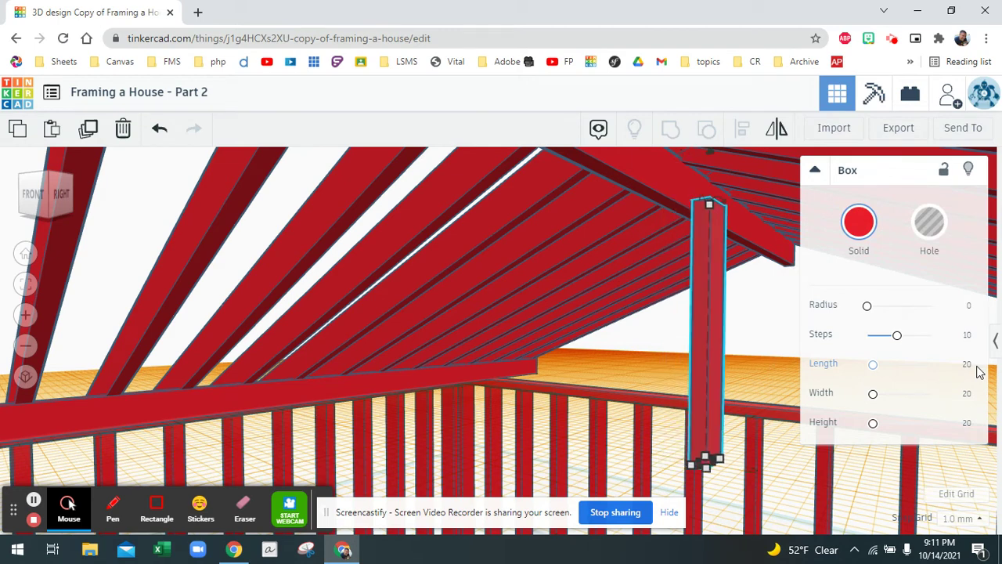
key(Left)
key(Left)
key(Up)
key(Up)
key(Up)
key(Up)
key(Up)
key(Up)
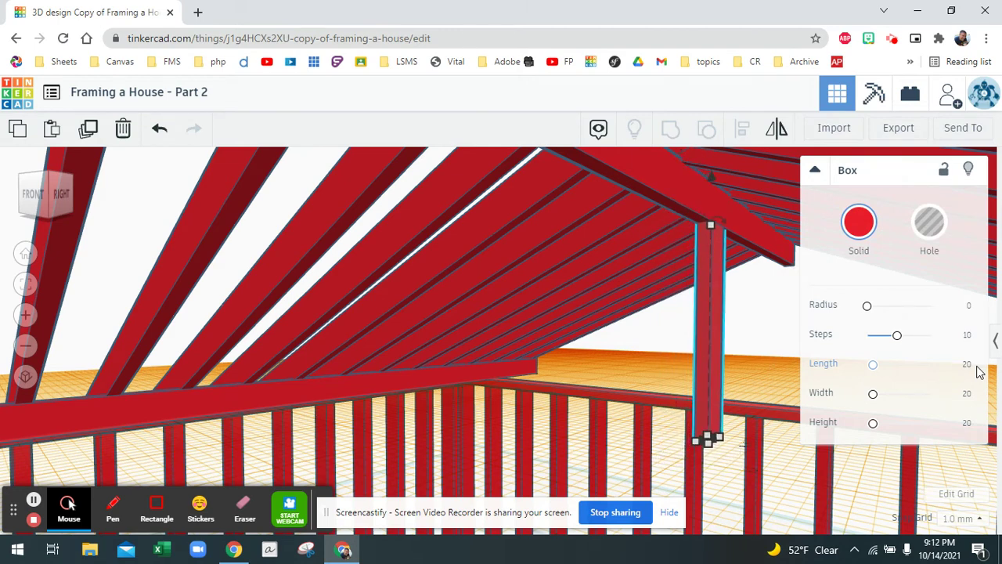
key(shift+Up)
key(shift+Up)
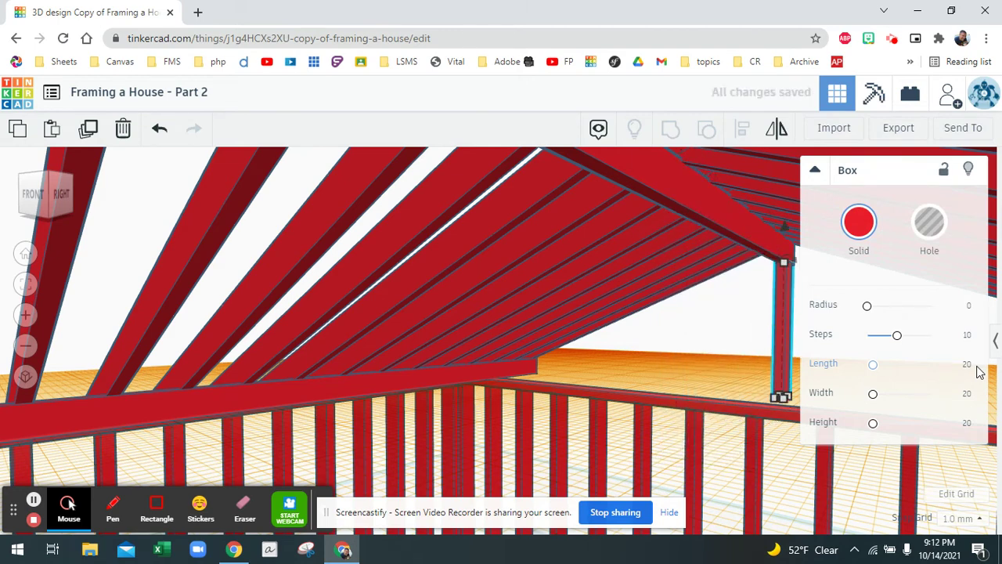
Step: Nudge the copied post back onto the opposite gable wall's top plate, directly beneath the ridge board
key(f)
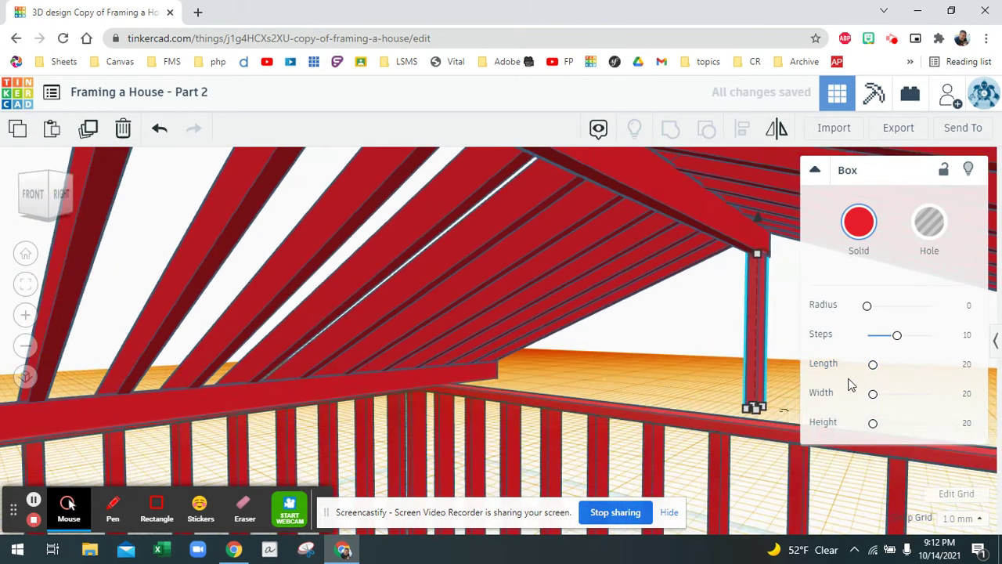
click(635, 406)
right_drag(635, 407, 337, 404)
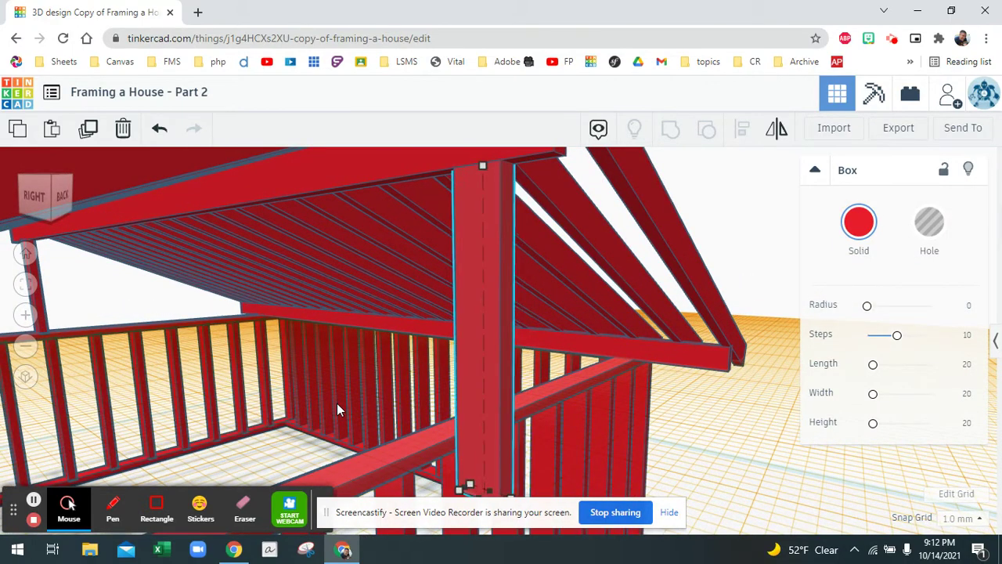
key(Left)
key(Left)
key(Left)
key(Left)
key(Left)
key(Left)
key(Left)
key(Left)
key(Left)
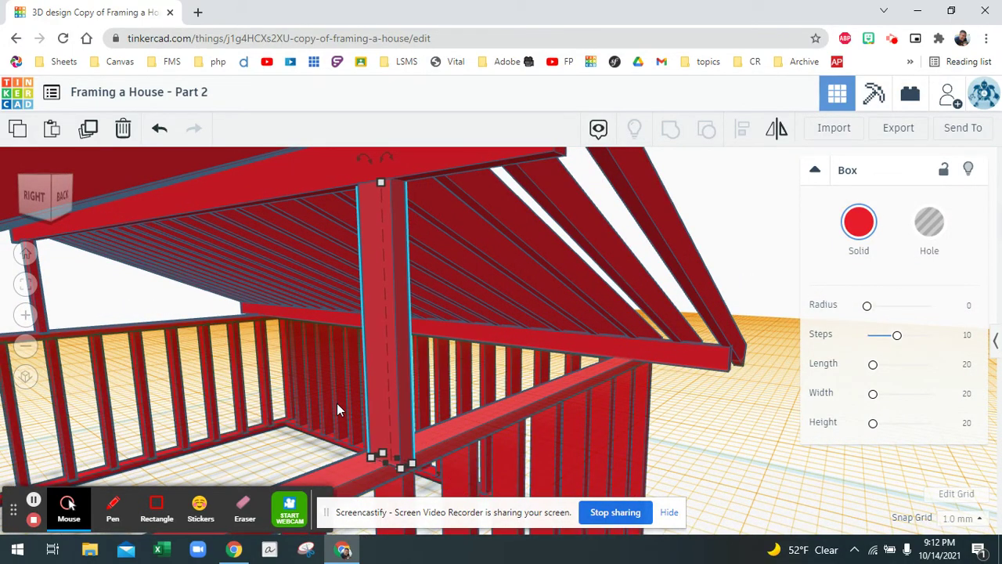
right_drag(349, 398, 291, 381)
right_drag(335, 345, 505, 444)
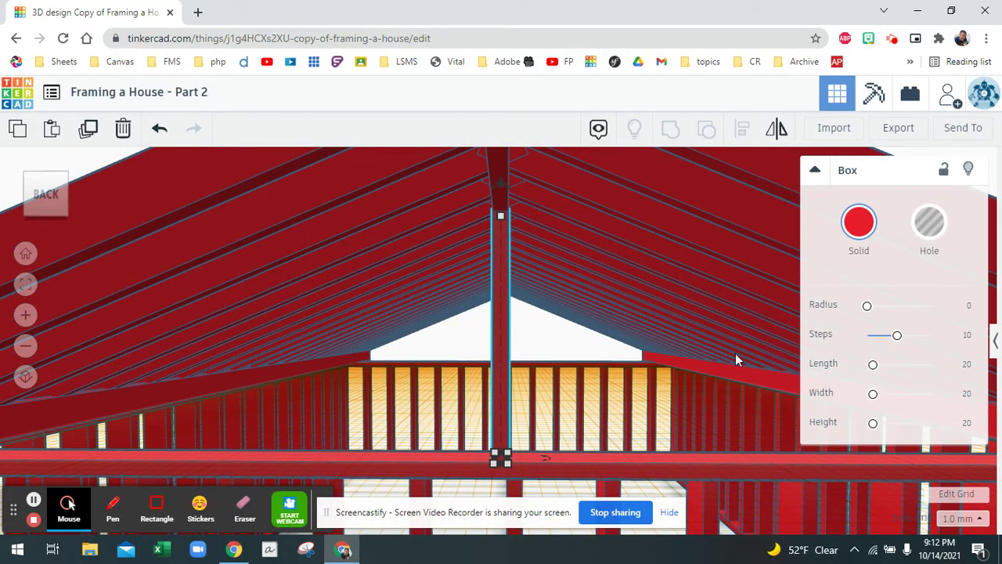